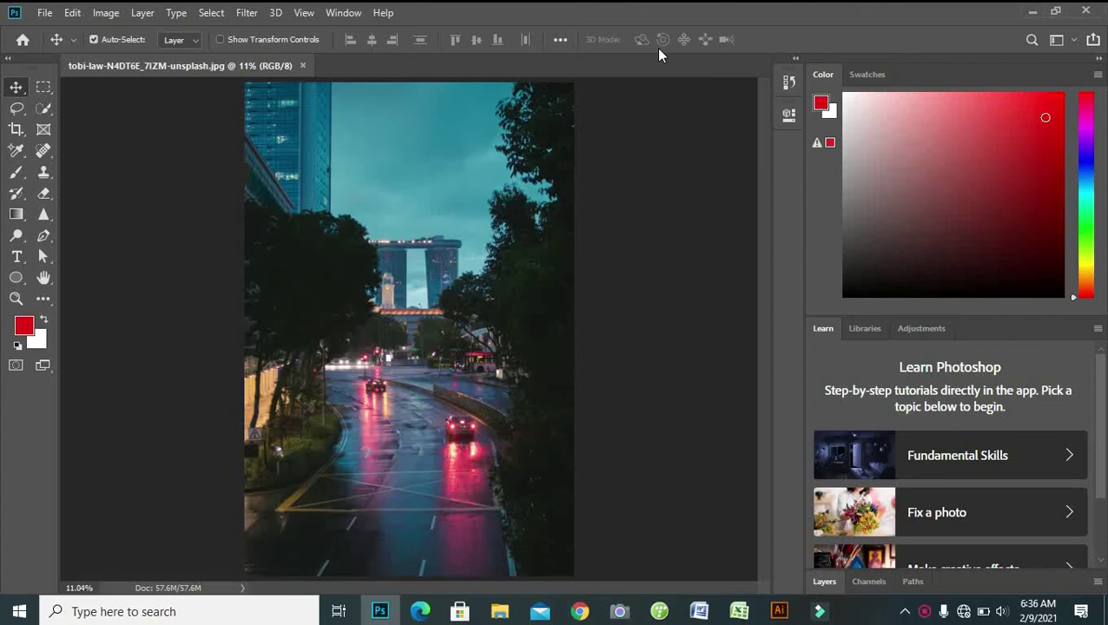
- Expand the layers list and add an empty Layer 1 above the Background photo
{"action": "left_click", "coordinate": [829, 583]}
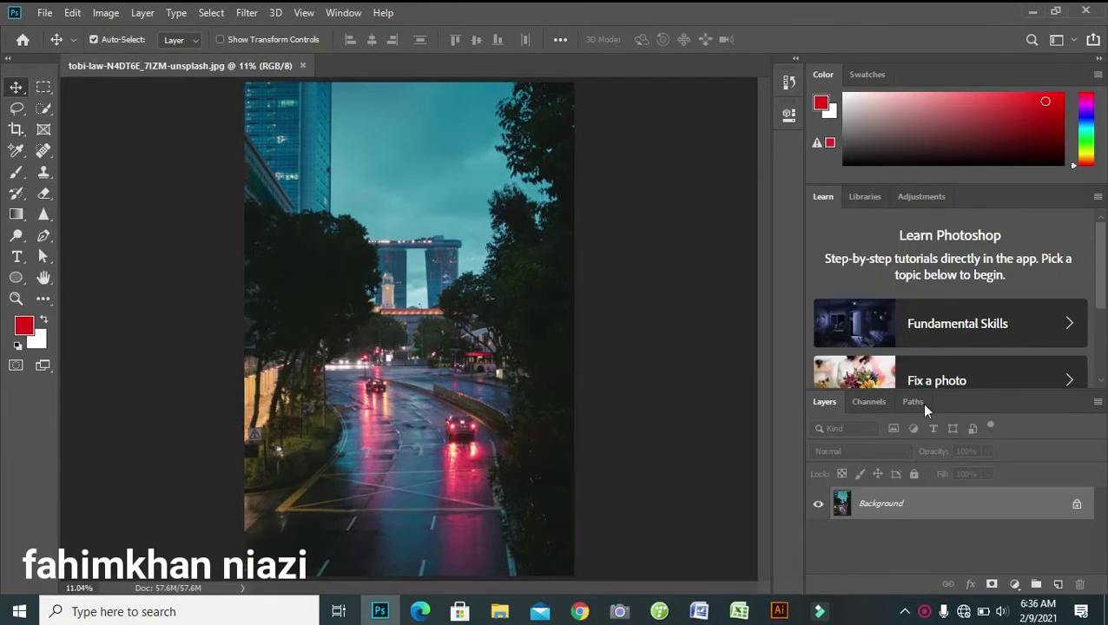
{"action": "left_click", "coordinate": [1059, 586]}
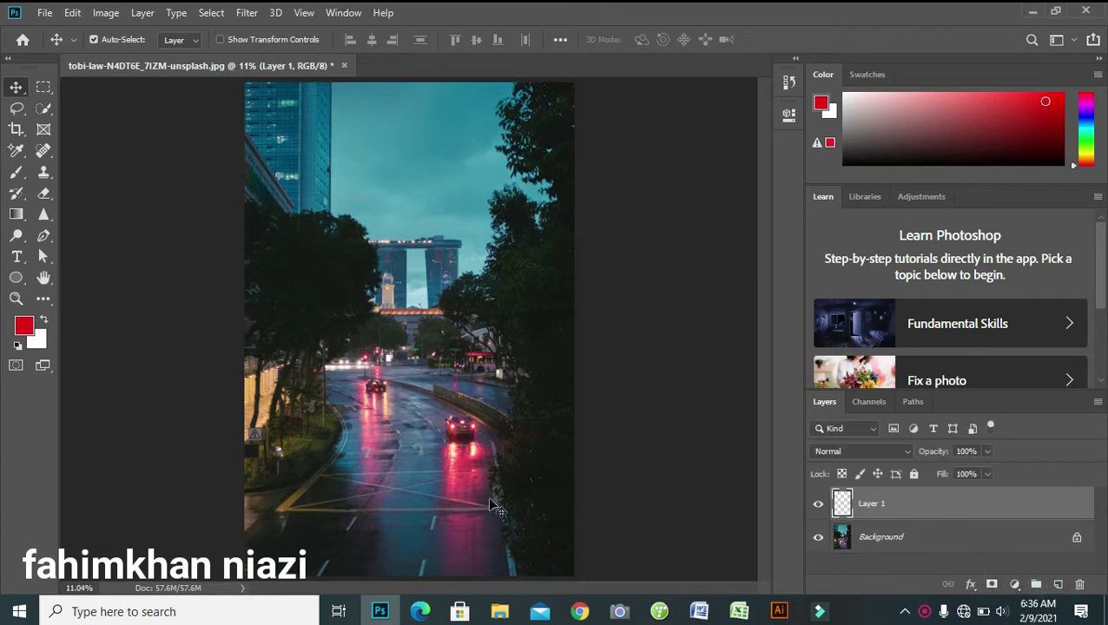
- Draw a wide rectangular marquee selection across the top of the photo
{"action": "left_click", "coordinate": [42, 87]}
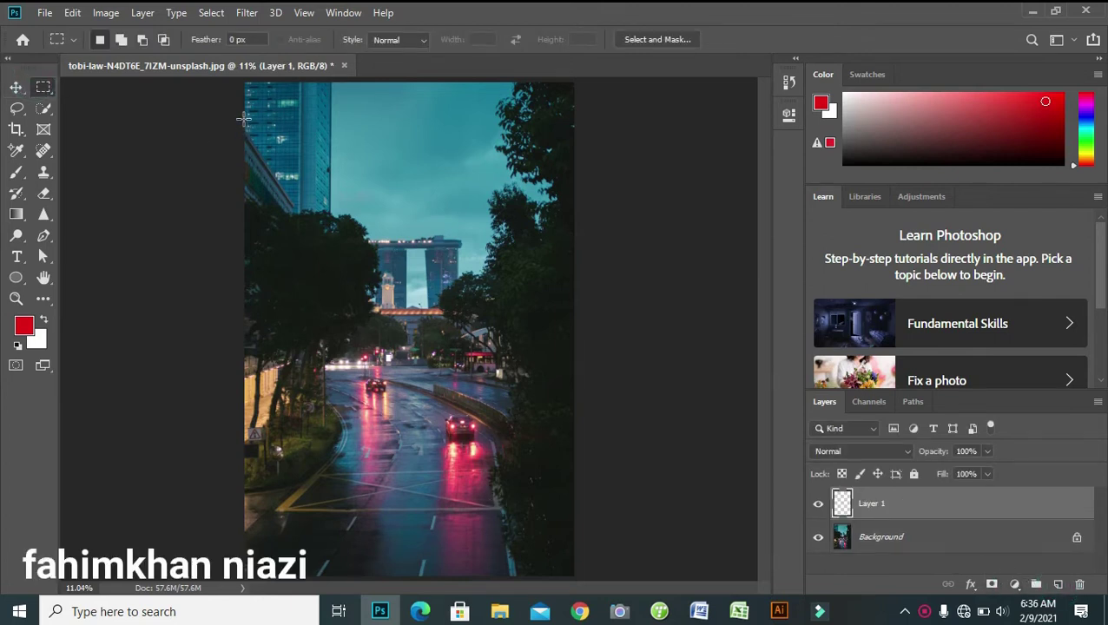
{"action": "left_click_drag", "start_coordinate": [244, 119], "coordinate": [591, 178]}
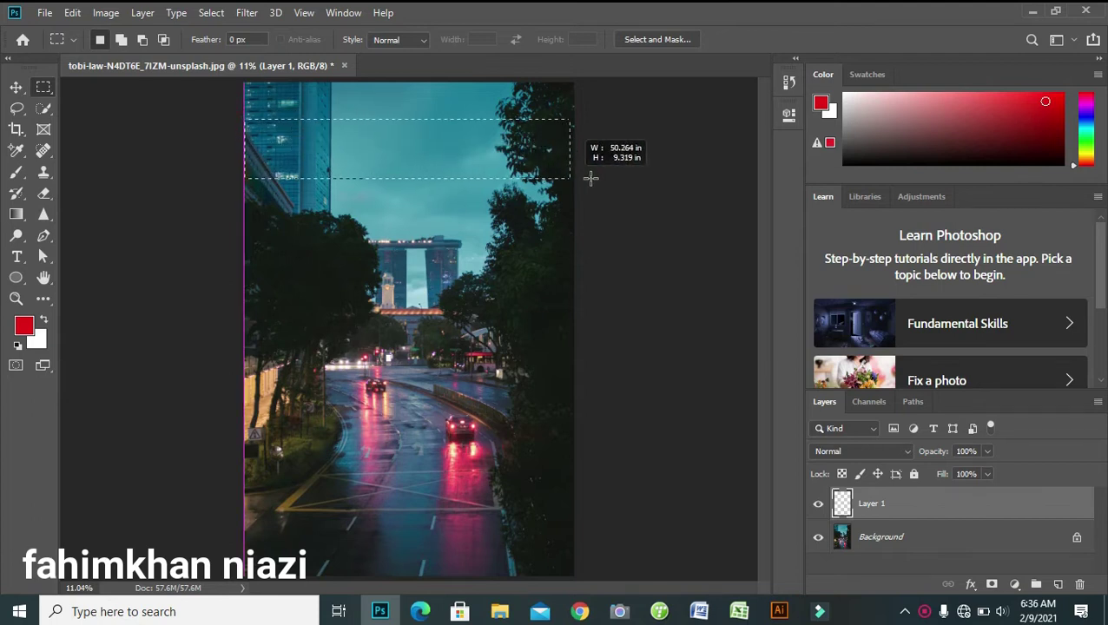
{"action": "left_click", "coordinate": [572, 189]}
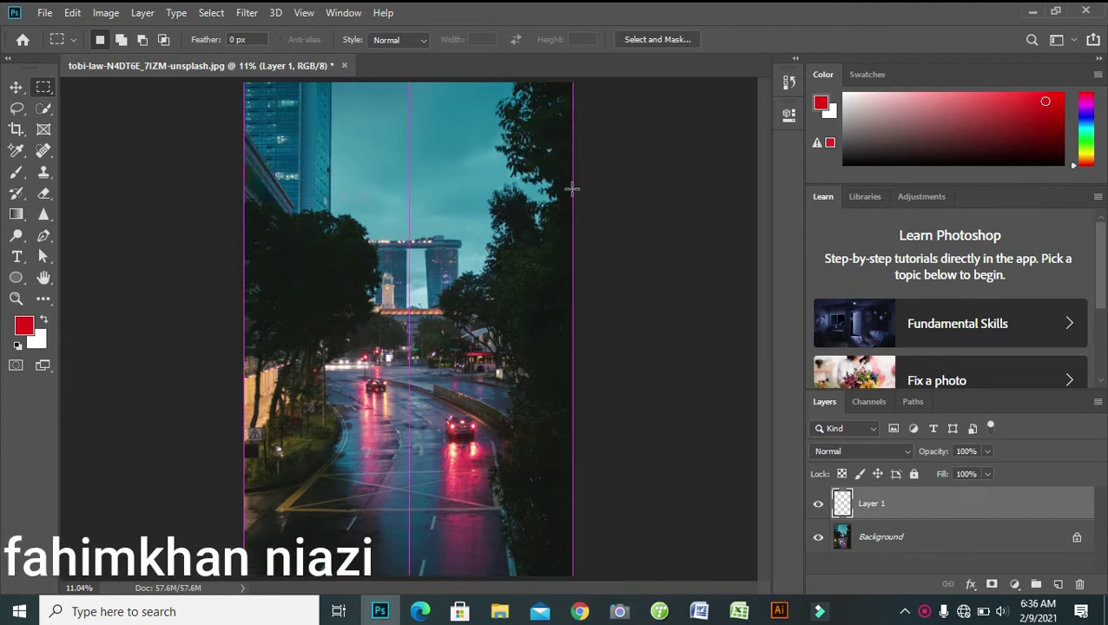
{"action": "left_click_drag", "start_coordinate": [572, 188], "coordinate": [573, 183]}
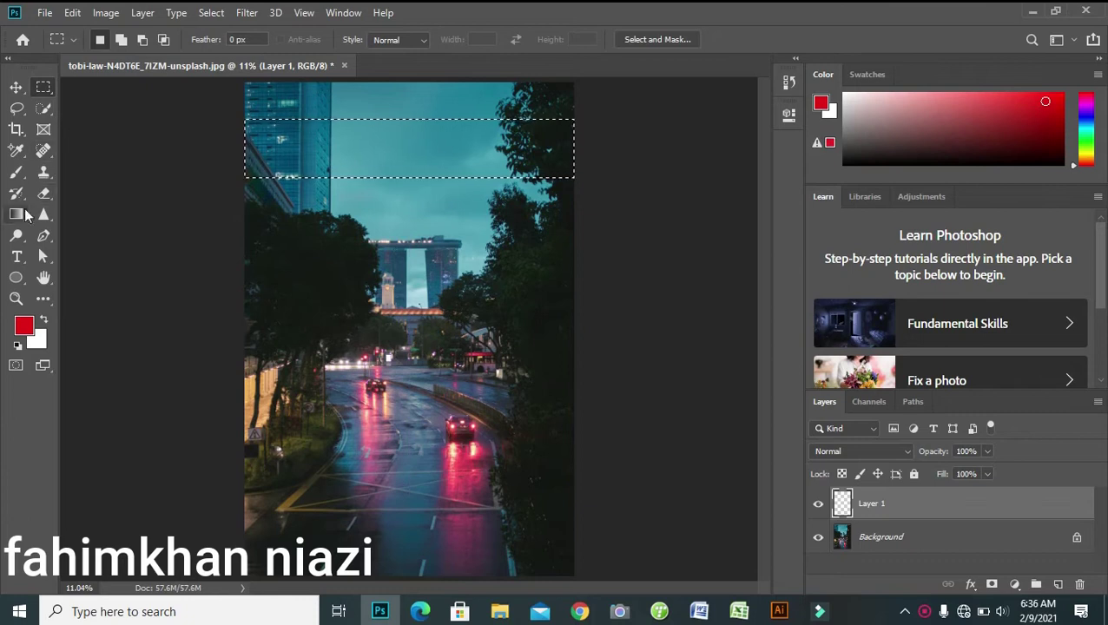
- Fill the selected strip with a top-to-bottom Spectrum rainbow gradient
{"action": "left_click", "coordinate": [17, 215]}
{"action": "left_click", "coordinate": [154, 43]}
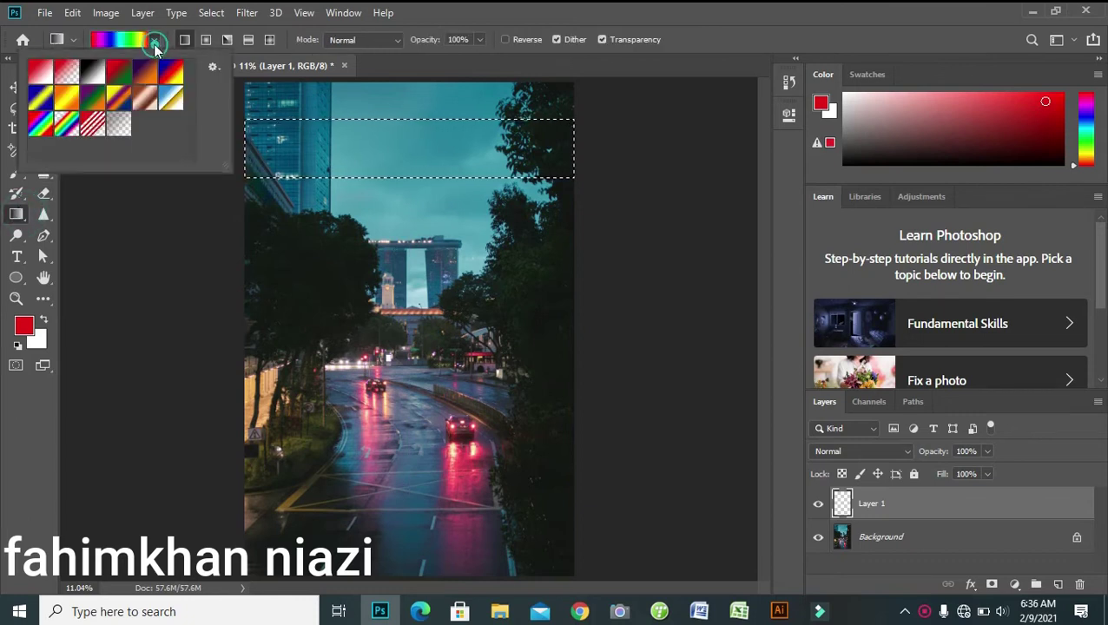
{"action": "left_click", "coordinate": [41, 124]}
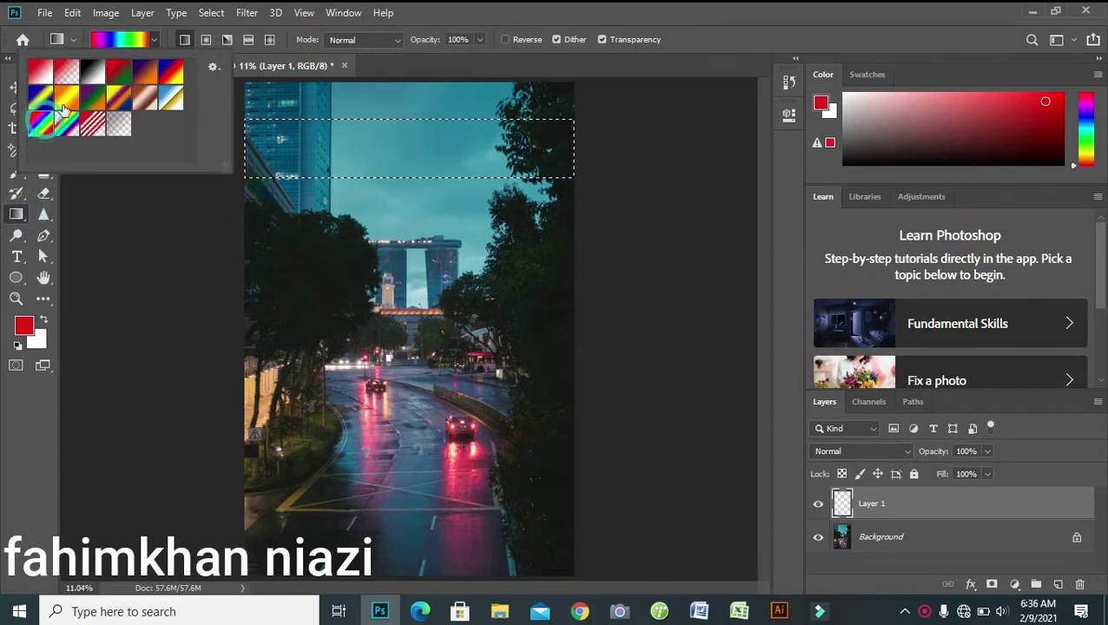
{"action": "left_click", "coordinate": [38, 127]}
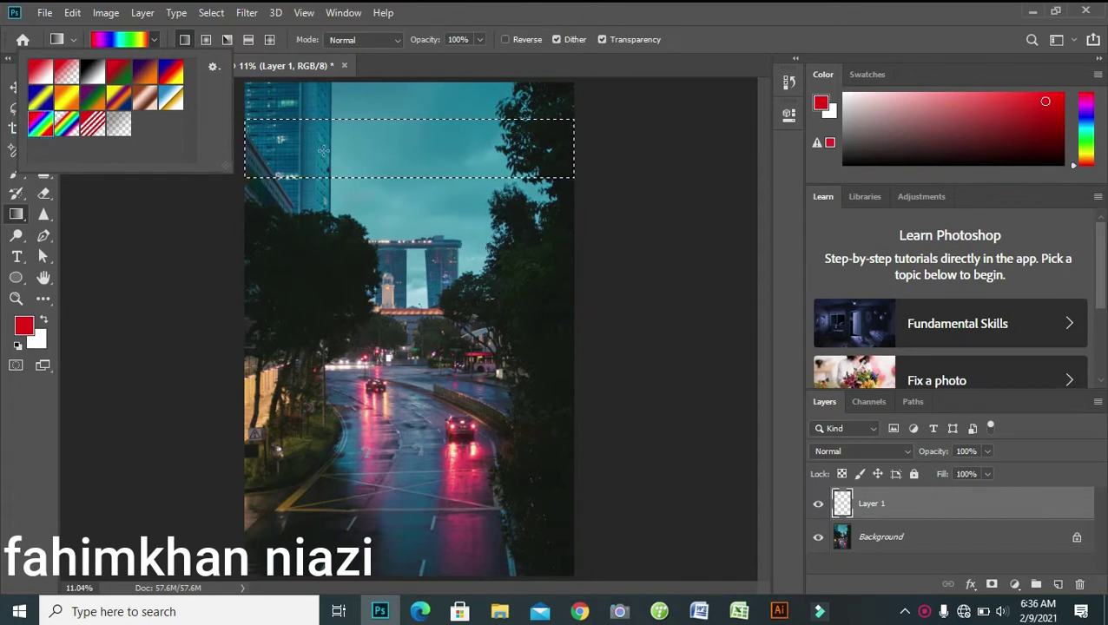
{"action": "left_click", "coordinate": [403, 113]}
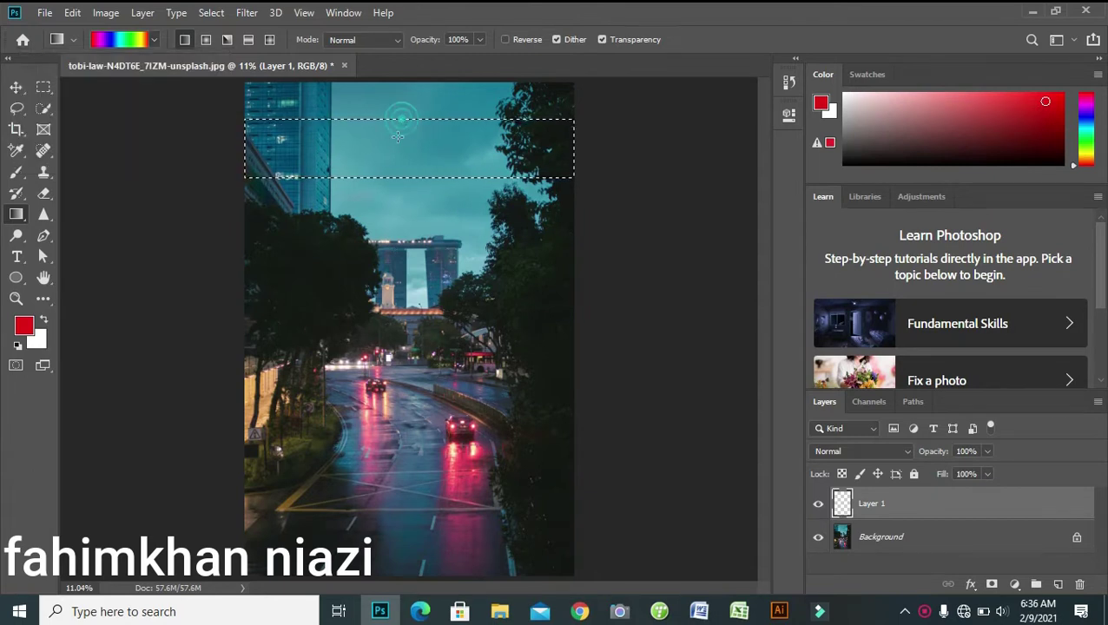
{"action": "left_click_drag", "start_coordinate": [402, 119], "coordinate": [402, 181]}
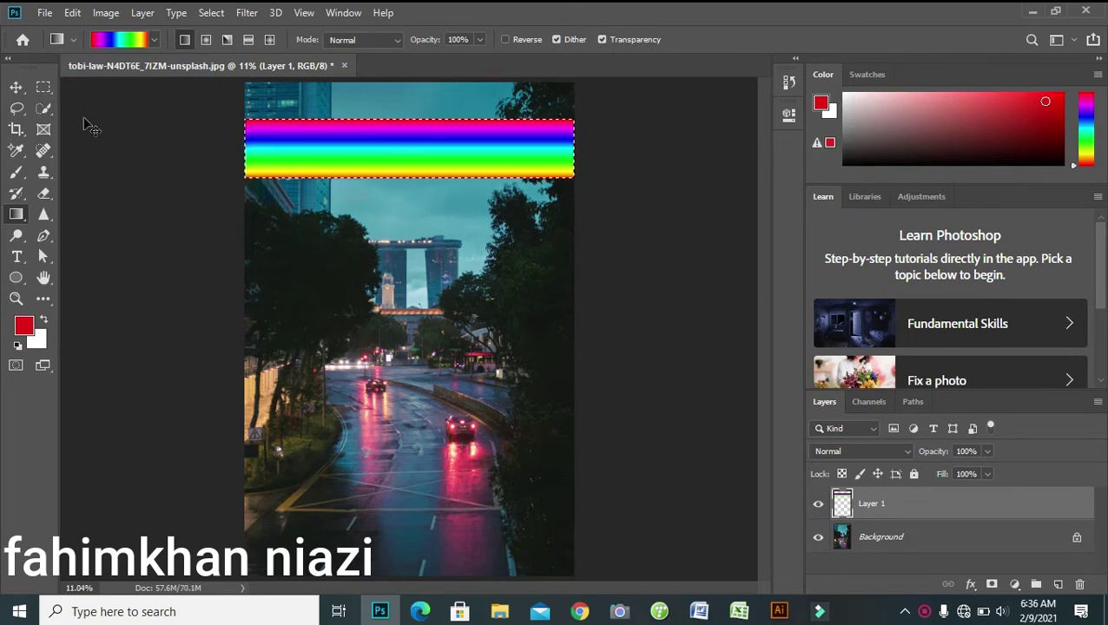
- Deselect the rainbow band and move it down across the distant towers with Free Transform
{"action": "key", "text": "ctrl+d"}
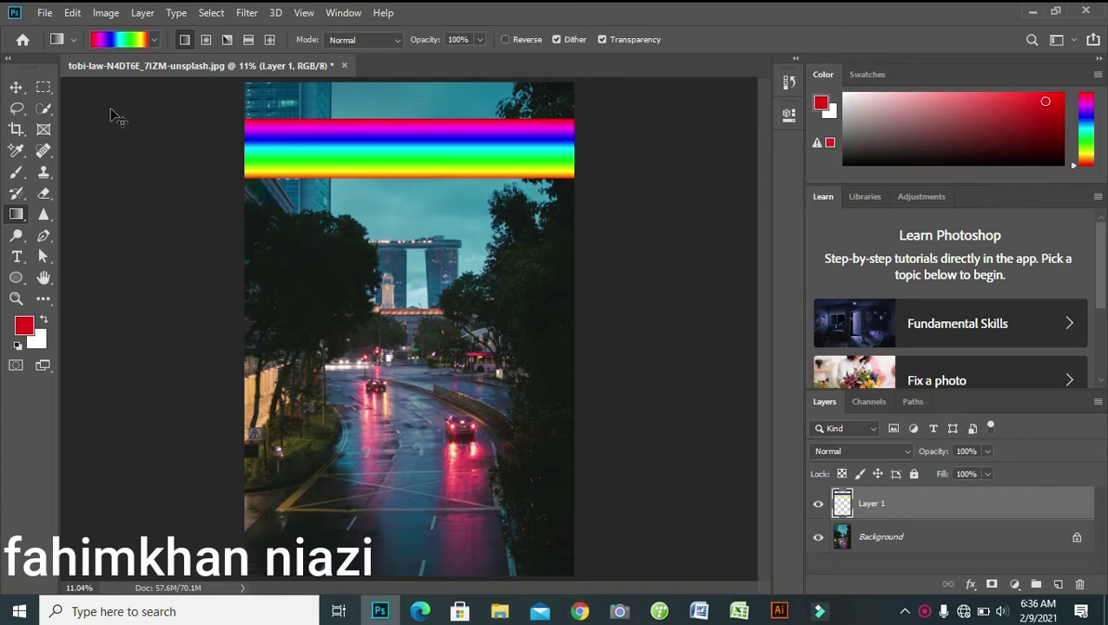
{"action": "key", "text": "ctrl+t"}
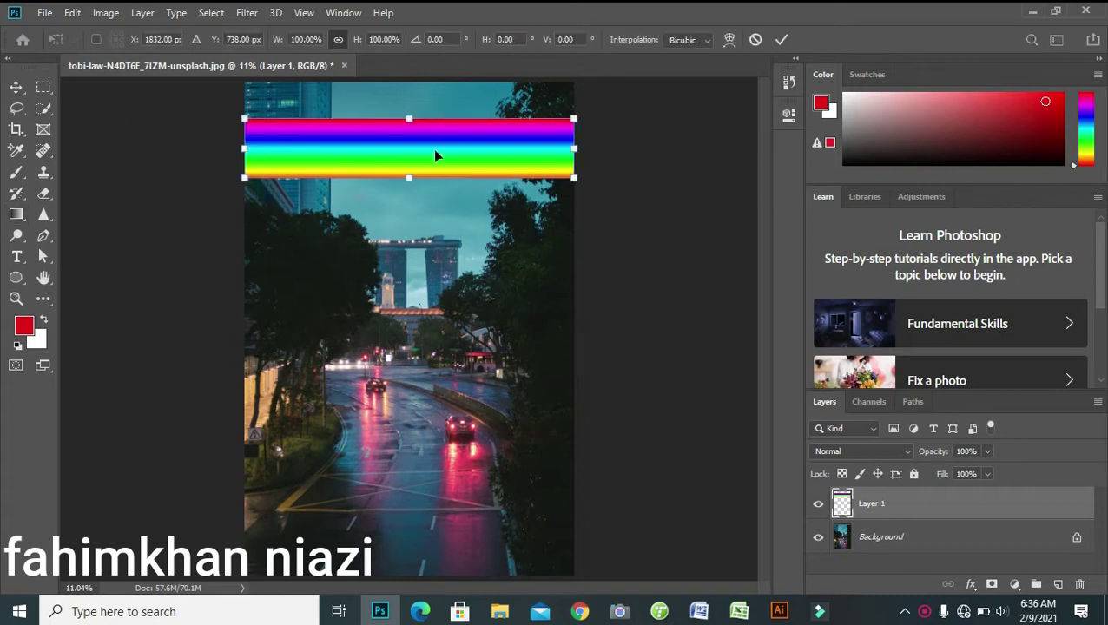
{"action": "left_click_drag", "start_coordinate": [436, 155], "coordinate": [434, 221]}
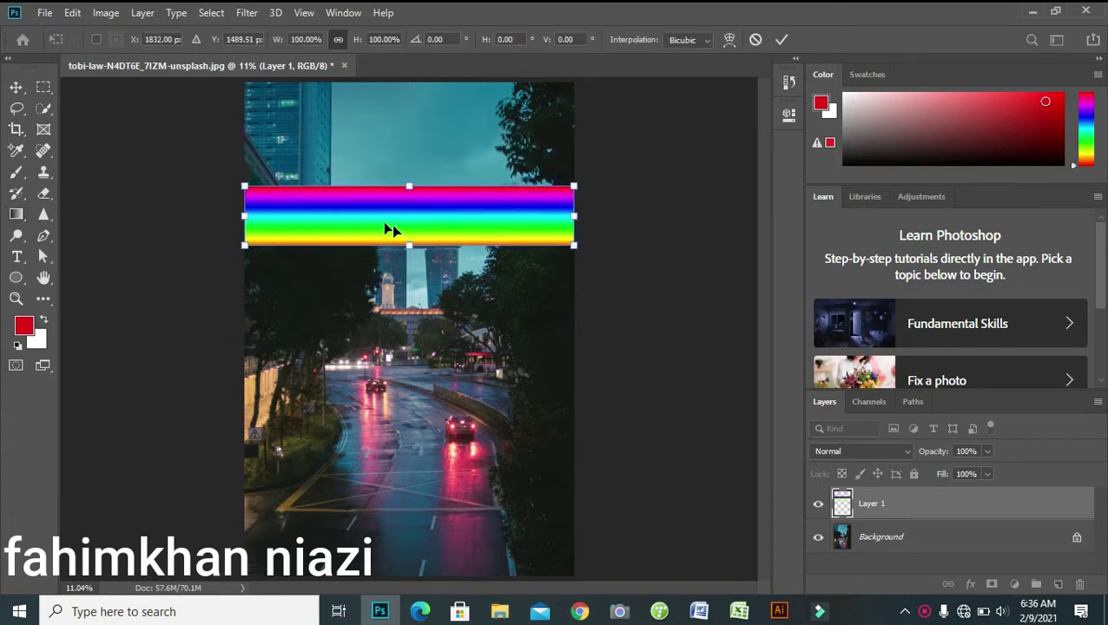
- Warp the rainbow band into a 50% Arc and position it across the upper sky
{"action": "left_click", "coordinate": [732, 41]}
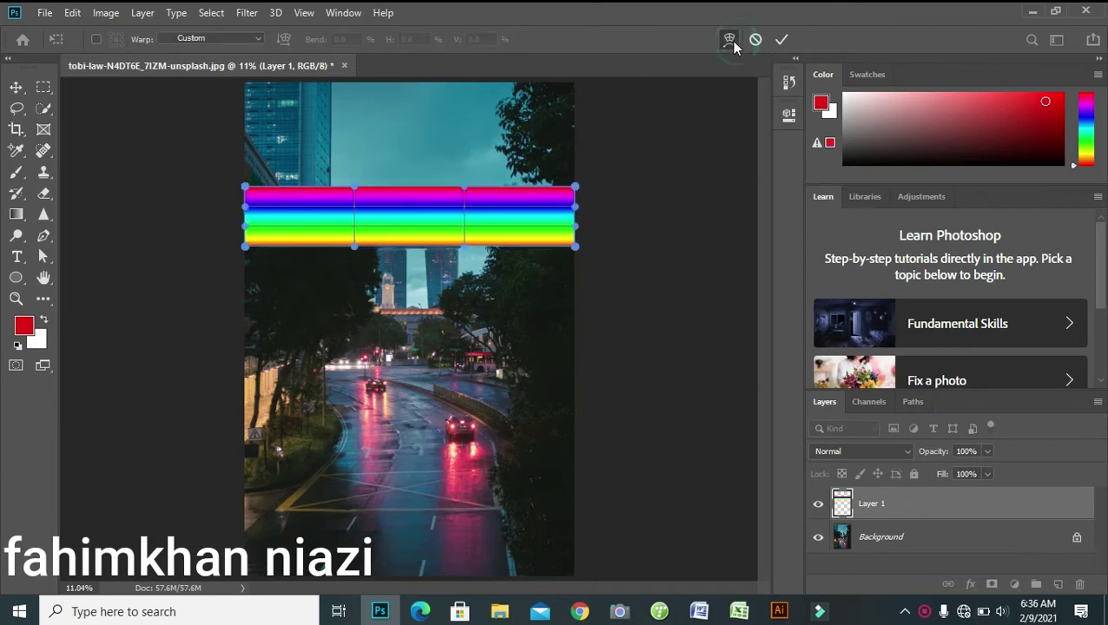
{"action": "left_click", "coordinate": [230, 39]}
{"action": "left_click", "coordinate": [195, 103]}
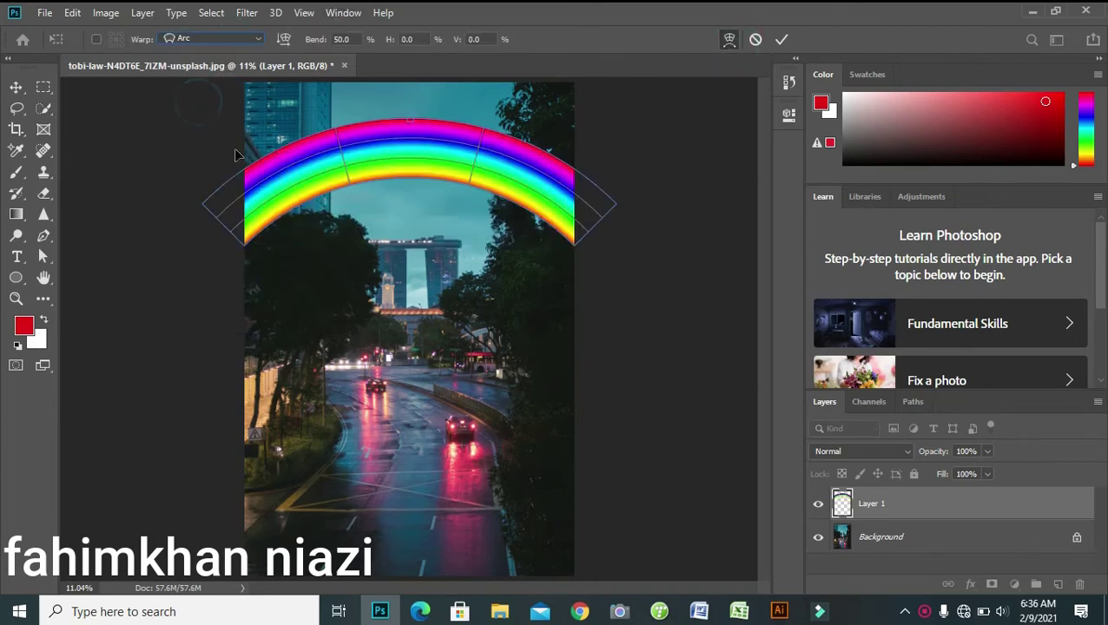
{"action": "left_click_drag", "start_coordinate": [354, 170], "coordinate": [339, 174]}
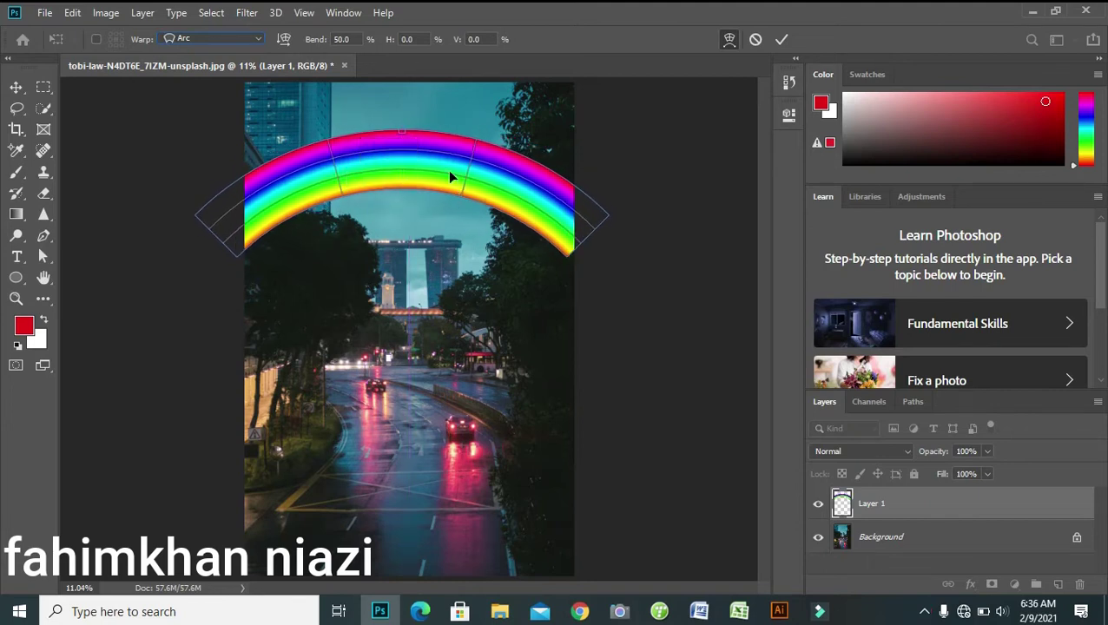
{"action": "mouse_move", "coordinate": [448, 175]}
{"action": "left_mouse_down"}
{"action": "mouse_move", "coordinate": [458, 137]}
{"action": "mouse_move", "coordinate": [467, 144]}
{"action": "left_mouse_up"}
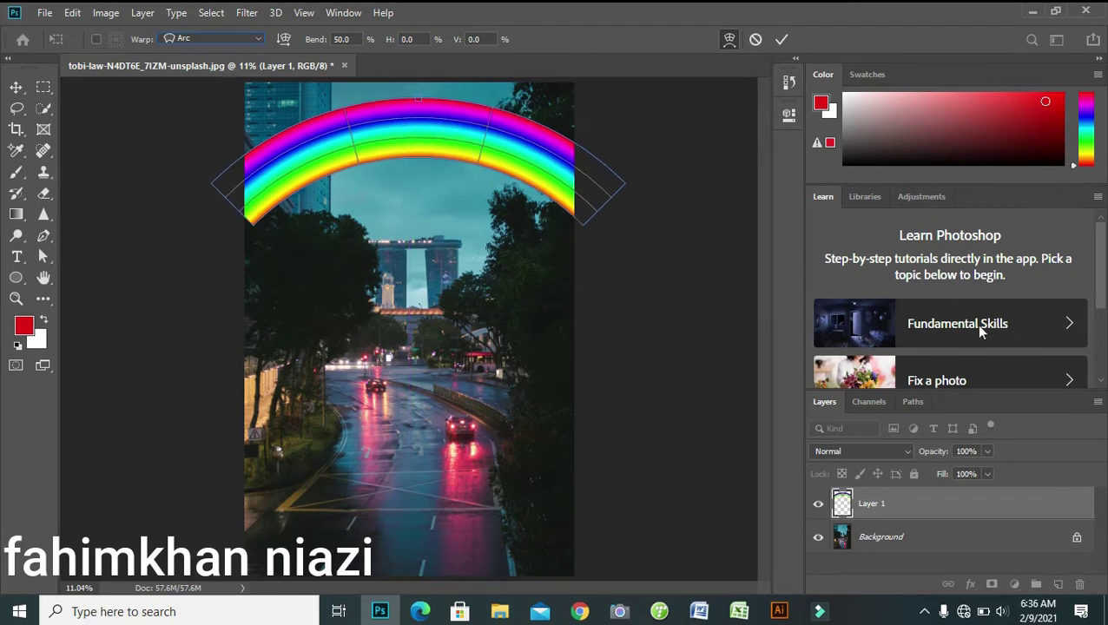
{"action": "left_click", "coordinate": [901, 452]}
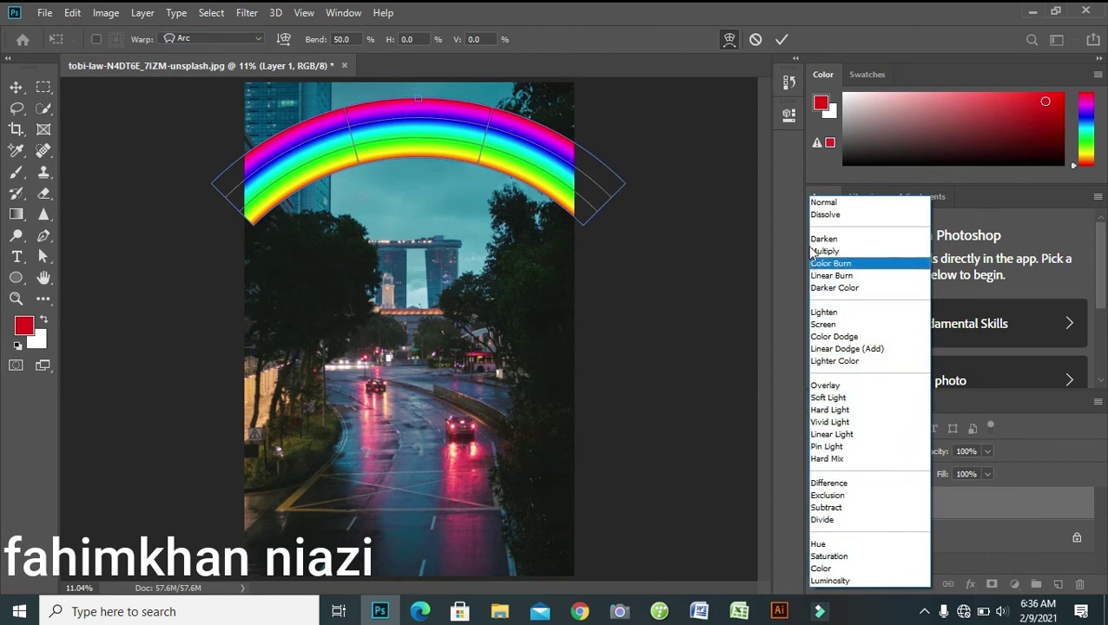
- Set Layer 1 to Screen blend mode, commit the warp, and nudge the rainbow lower
{"action": "left_click", "coordinate": [827, 324]}
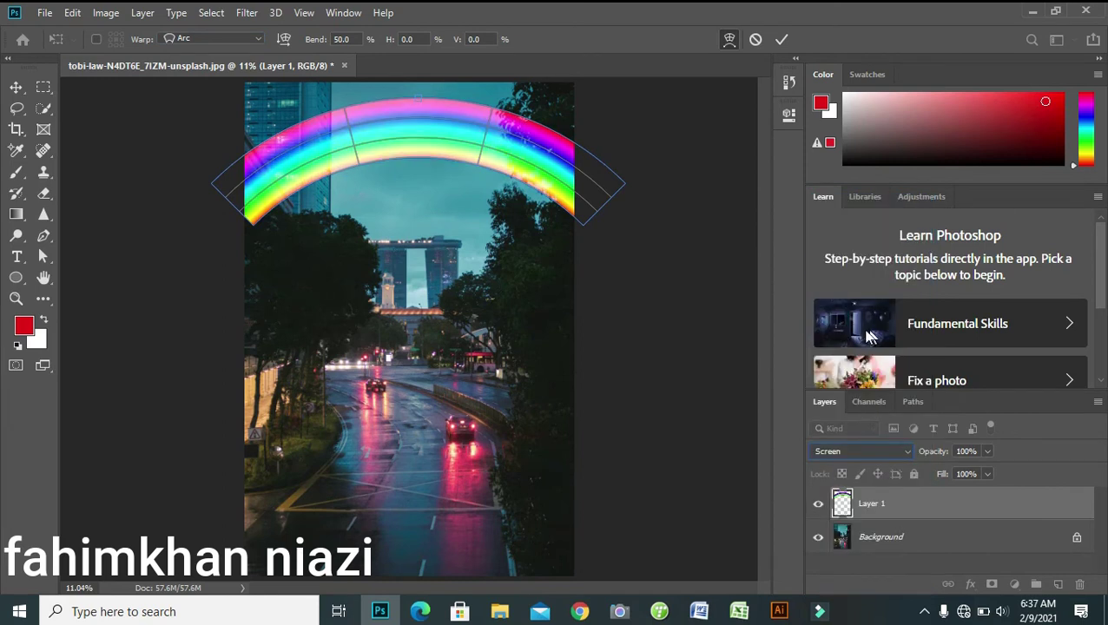
{"action": "left_click", "coordinate": [16, 87]}
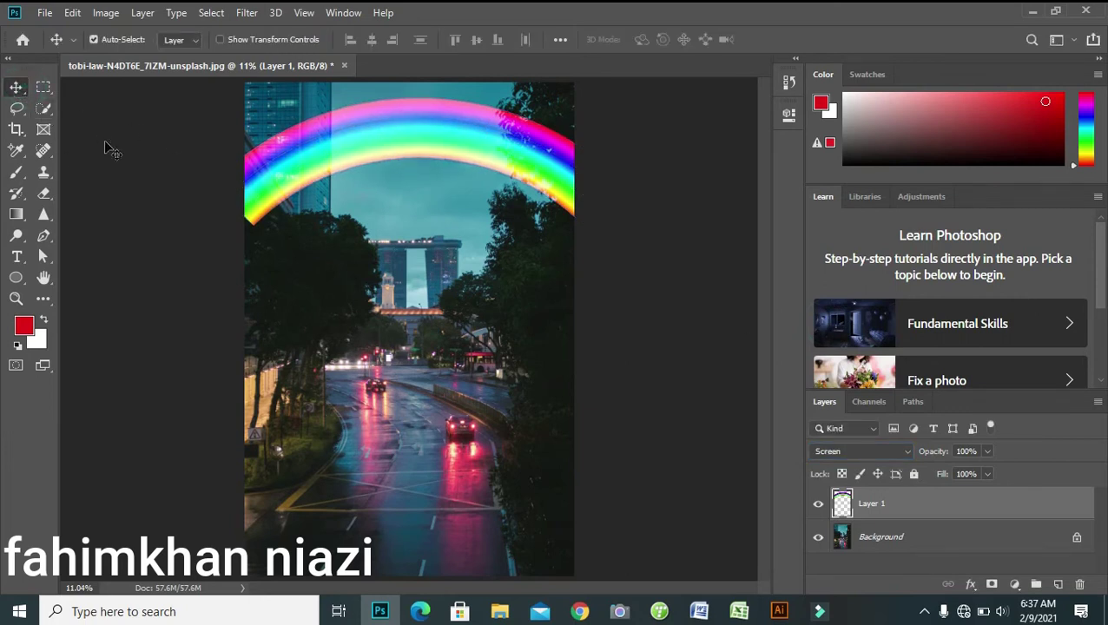
{"action": "left_click_drag", "start_coordinate": [272, 174], "coordinate": [275, 177]}
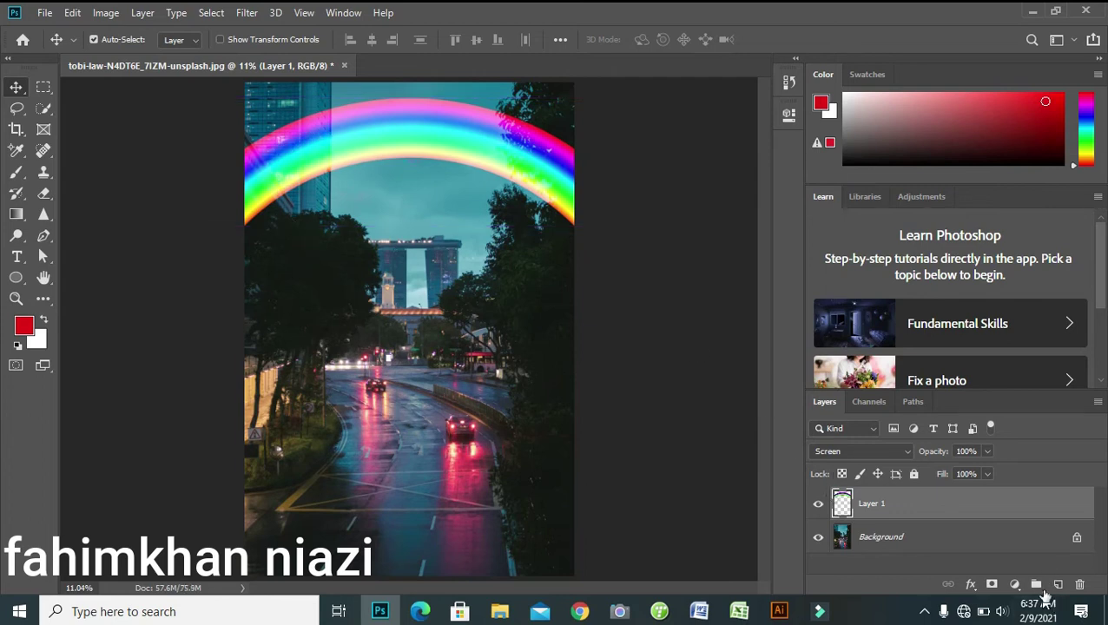
- Add a layer mask and brush black (000000) over the rainbow's left end by the tall building
{"action": "left_click", "coordinate": [992, 584]}
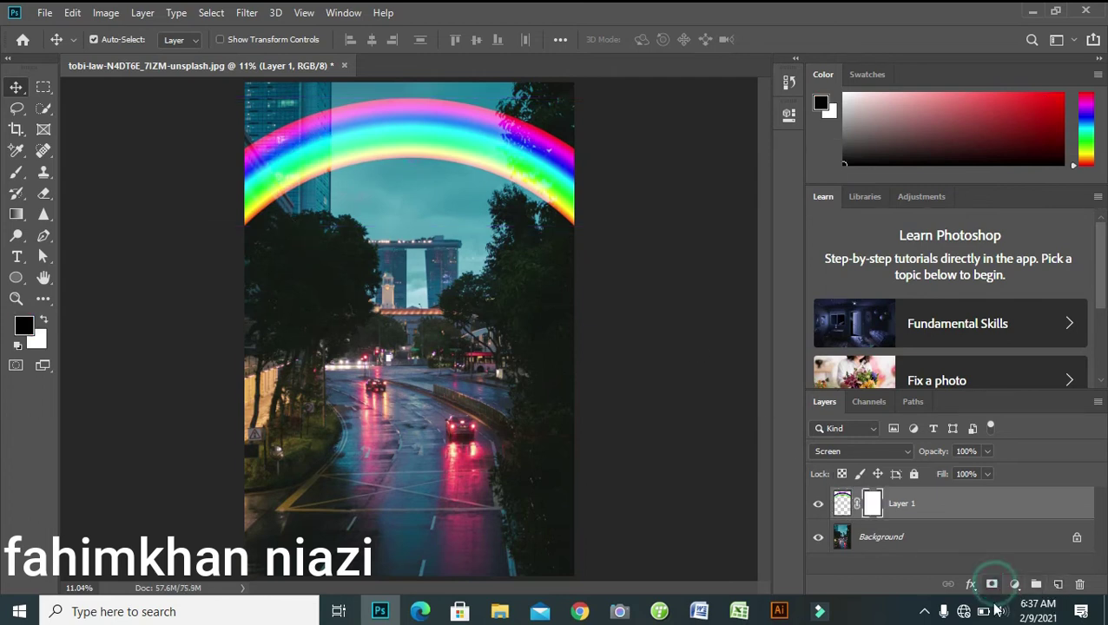
{"action": "left_click", "coordinate": [15, 174]}
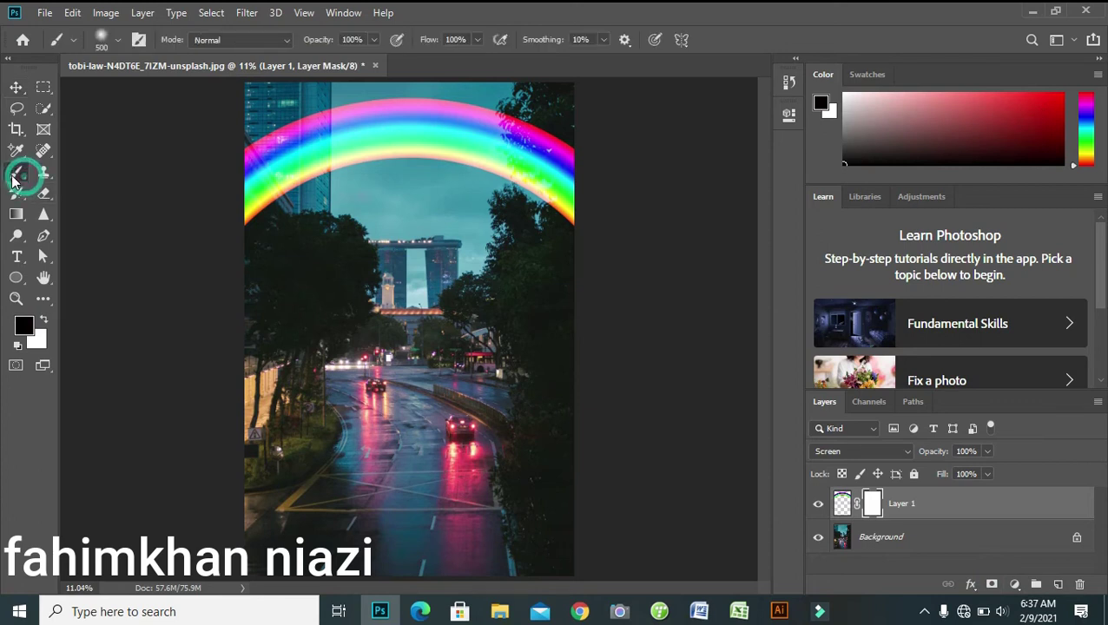
{"action": "left_click", "coordinate": [23, 330]}
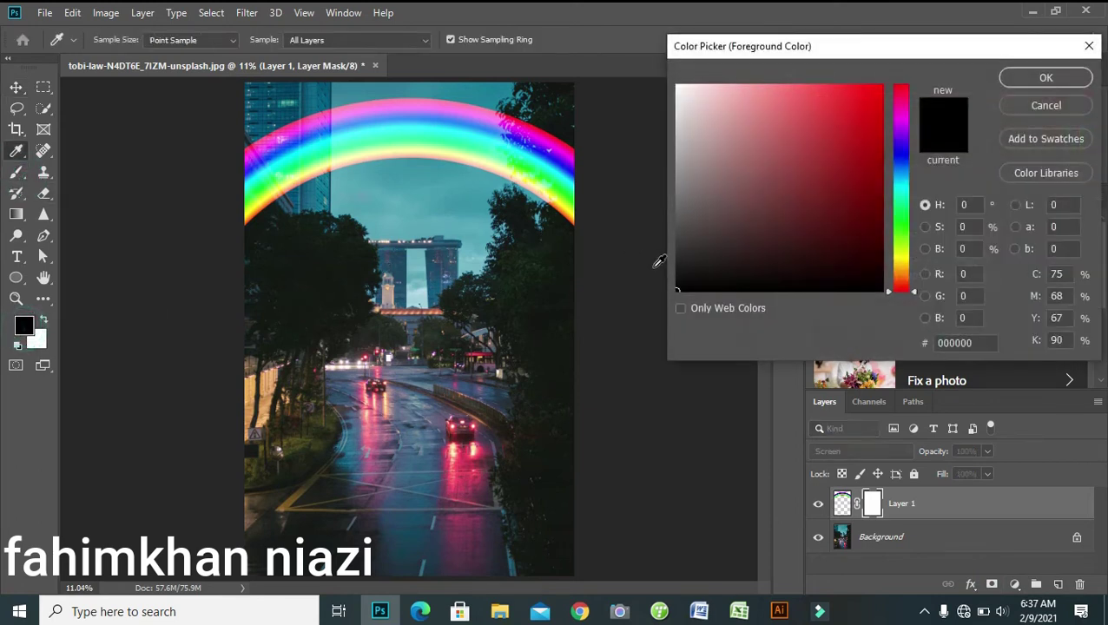
{"action": "left_click", "coordinate": [678, 286]}
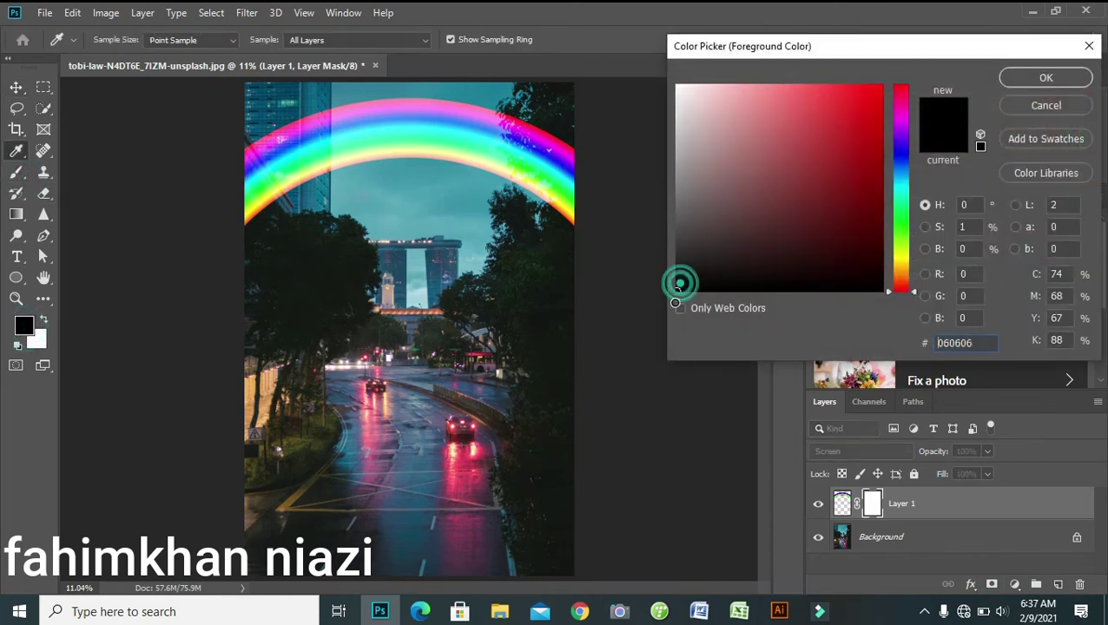
{"action": "left_click", "coordinate": [1047, 77]}
{"action": "mouse_move", "coordinate": [249, 229]}
{"action": "left_mouse_down"}
{"action": "mouse_move", "coordinate": [247, 156]}
{"action": "mouse_move", "coordinate": [238, 190]}
{"action": "left_mouse_up"}
{"action": "mouse_move", "coordinate": [249, 147]}
{"action": "left_mouse_down"}
{"action": "mouse_move", "coordinate": [247, 202]}
{"action": "mouse_move", "coordinate": [272, 104]}
{"action": "mouse_move", "coordinate": [259, 204]}
{"action": "mouse_move", "coordinate": [300, 109]}
{"action": "mouse_move", "coordinate": [304, 148]}
{"action": "mouse_move", "coordinate": [283, 198]}
{"action": "mouse_move", "coordinate": [312, 161]}
{"action": "left_mouse_up"}
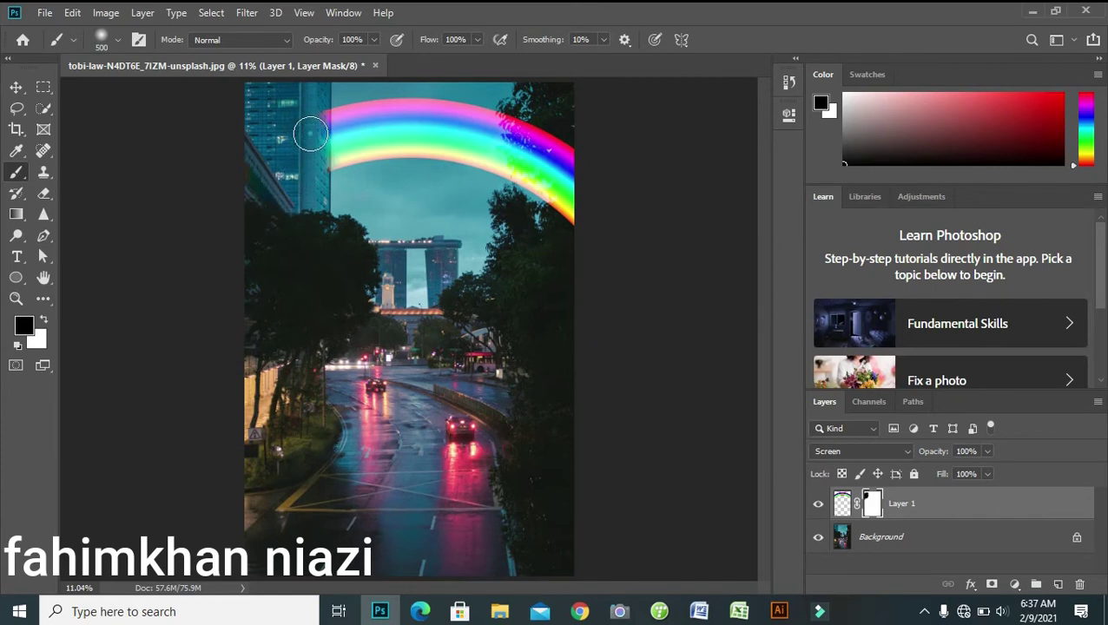
- Zoom in, mask the rainbow's pink bleed on the building edge, and lower brush flow to 83%
{"action": "scroll", "coordinate": [339, 151], "scroll_direction": "up", "scroll_amount": 1}
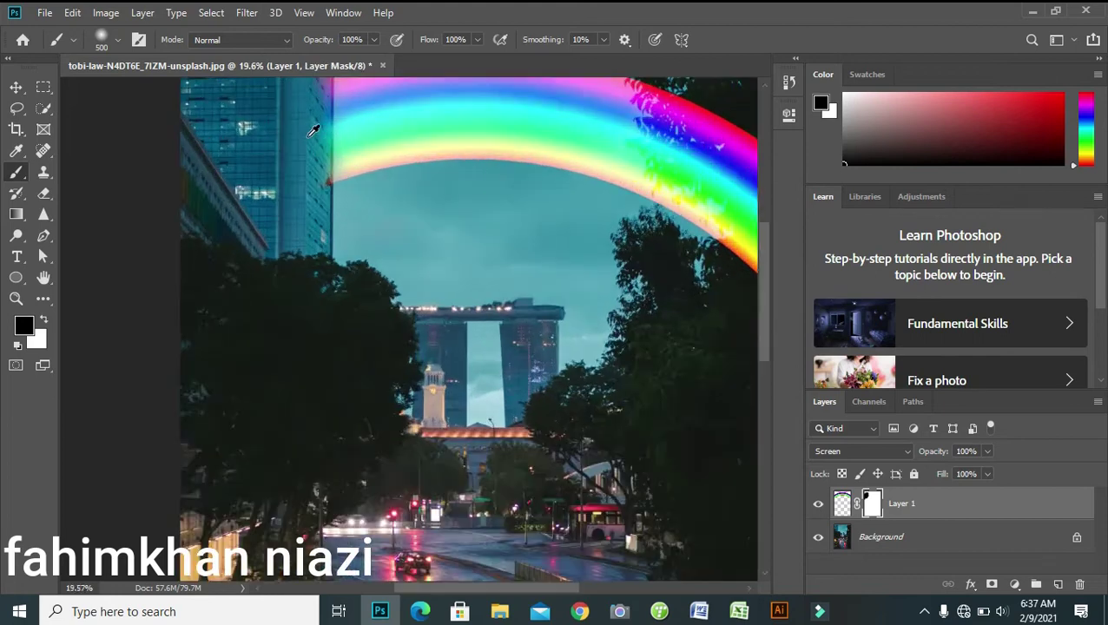
{"action": "scroll", "coordinate": [338, 151], "scroll_direction": "up", "scroll_amount": 1}
{"action": "scroll", "coordinate": [343, 161], "scroll_direction": "up", "scroll_amount": 1}
{"action": "scroll", "coordinate": [347, 170], "scroll_direction": "up", "scroll_amount": 1}
{"action": "left_click_drag", "start_coordinate": [338, 367], "coordinate": [333, 409]}
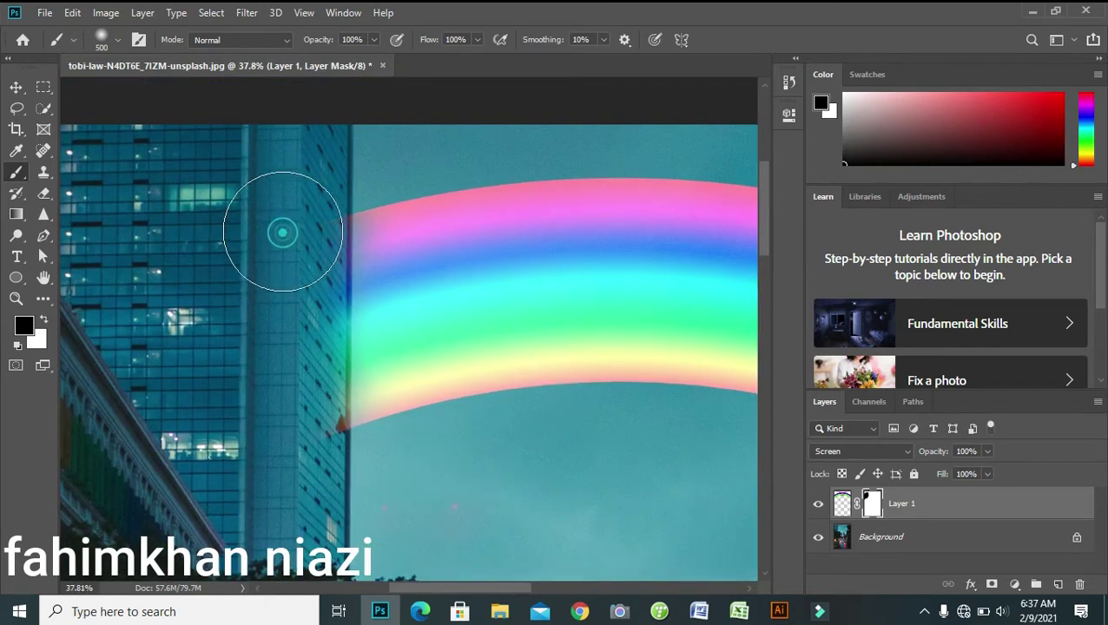
{"action": "left_click_drag", "start_coordinate": [290, 227], "coordinate": [284, 386]}
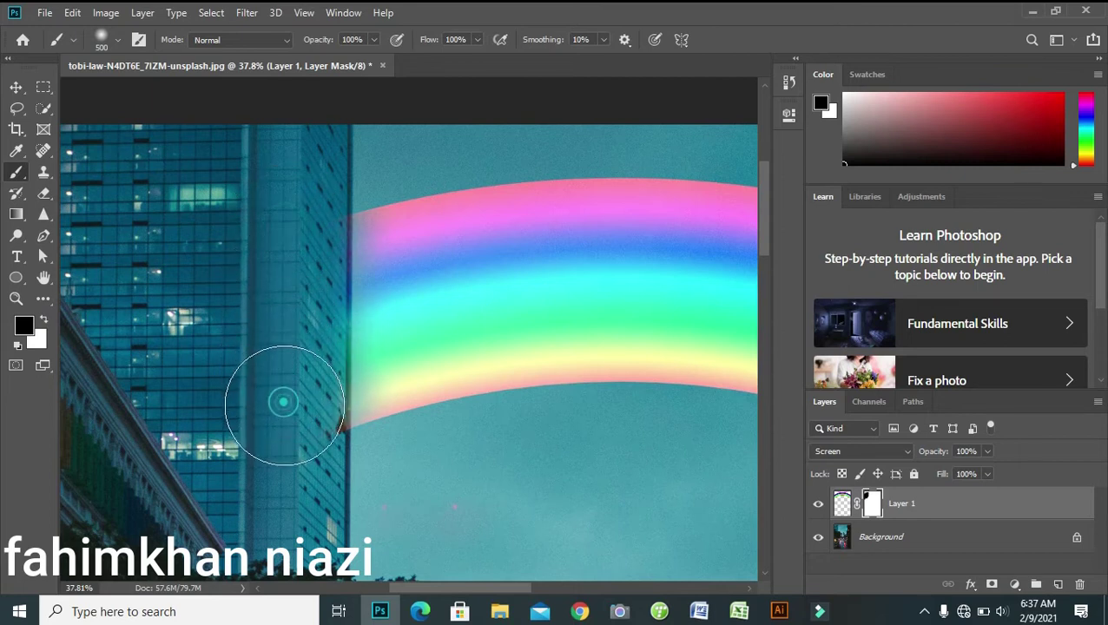
{"action": "left_click", "coordinate": [475, 40]}
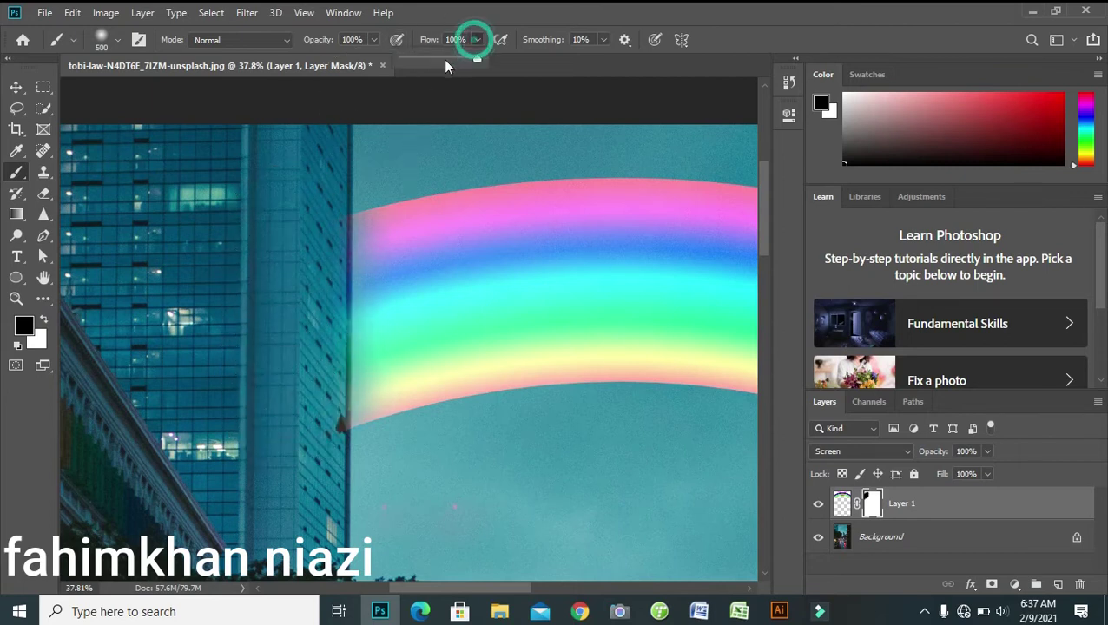
{"action": "left_click", "coordinate": [466, 58]}
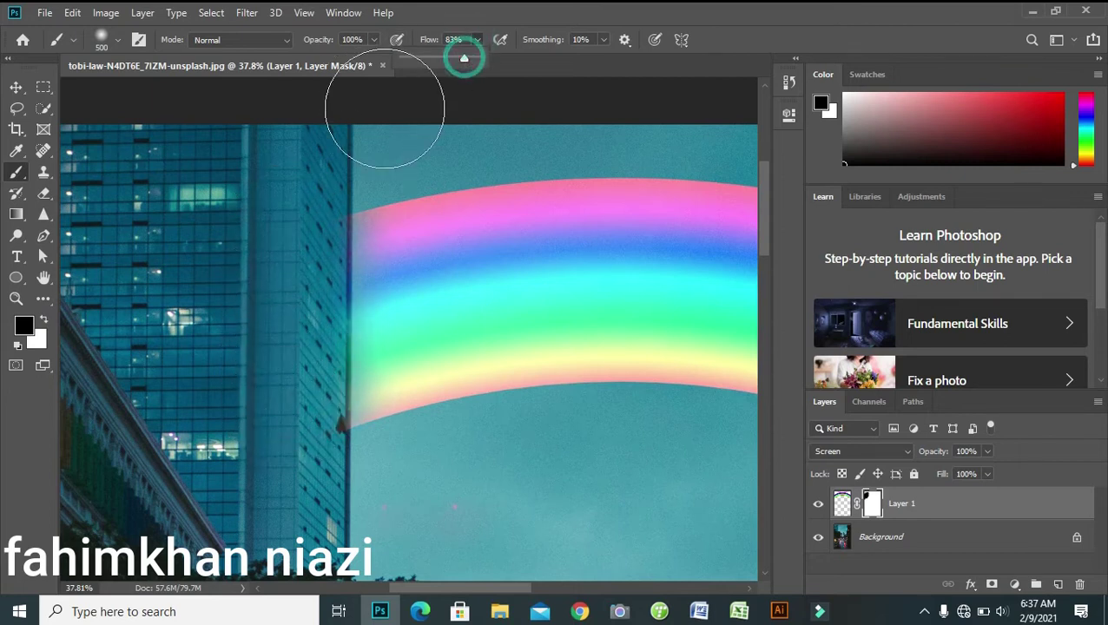
{"action": "left_click", "coordinate": [290, 215]}
{"action": "left_click", "coordinate": [272, 371]}
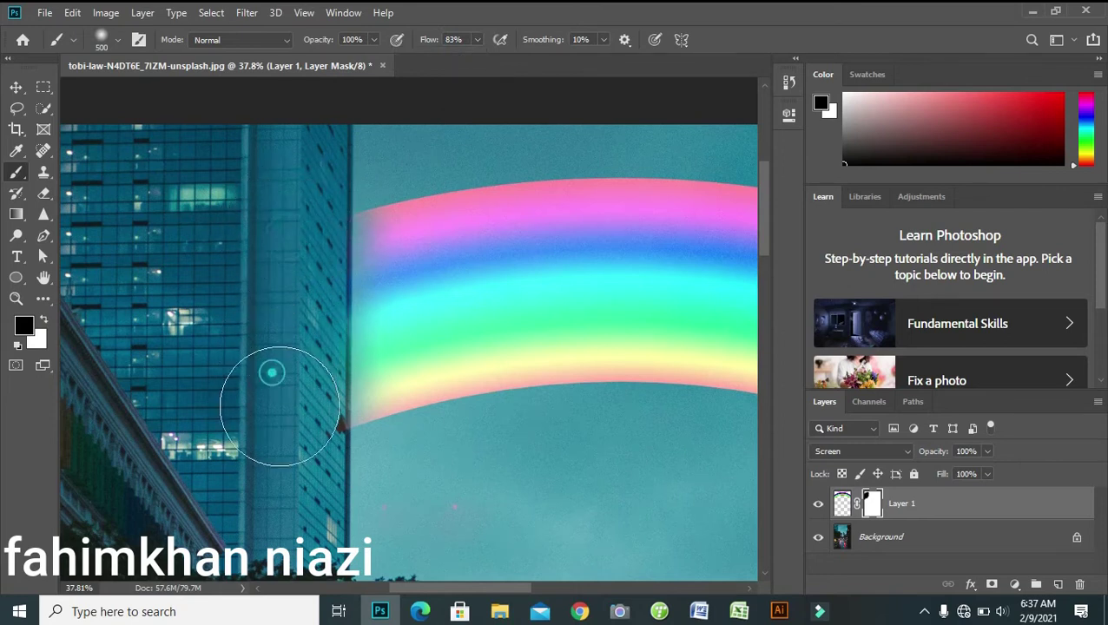
{"action": "left_click", "coordinate": [292, 449]}
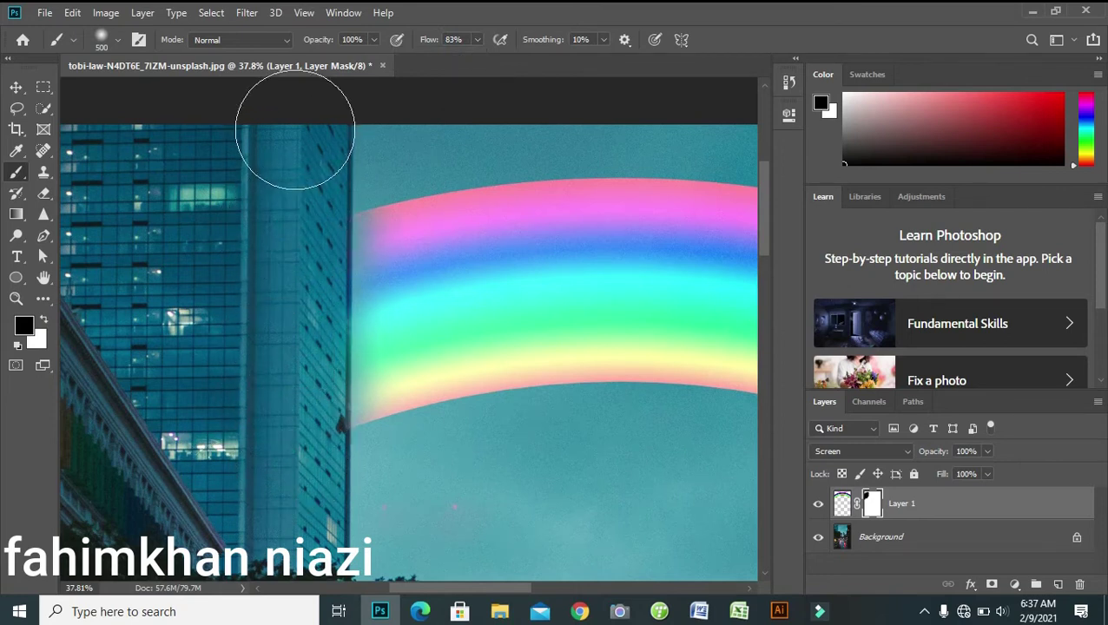
- With brush flow back at 100%, paint out the rainbow's right end over the trees
{"action": "left_click_drag", "start_coordinate": [440, 368], "coordinate": [123, 376]}
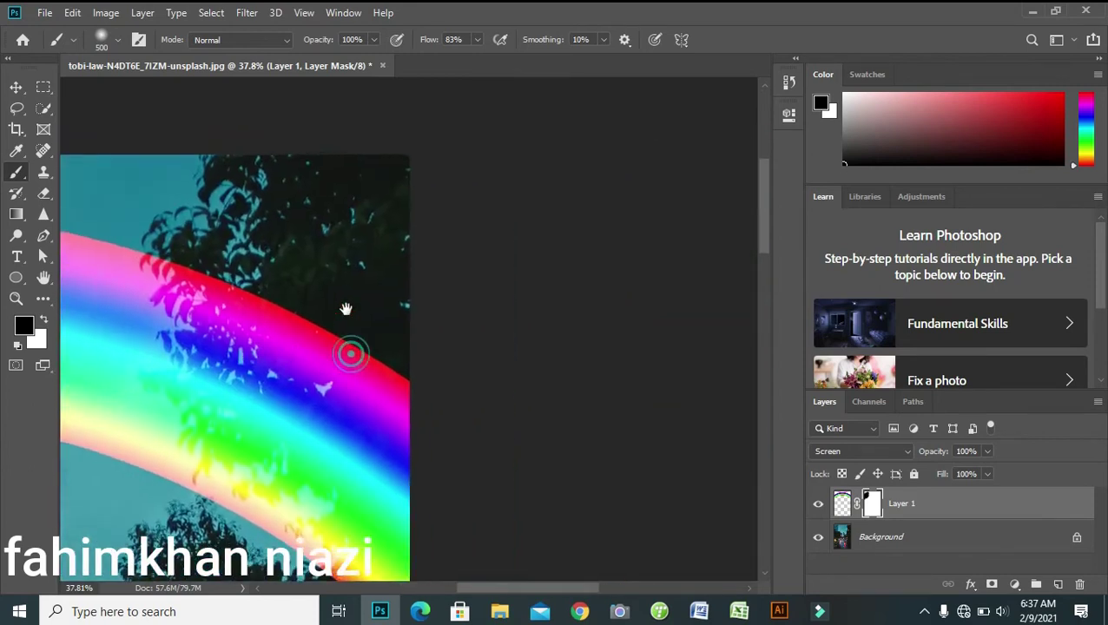
{"action": "left_click_drag", "start_coordinate": [349, 353], "coordinate": [427, 299]}
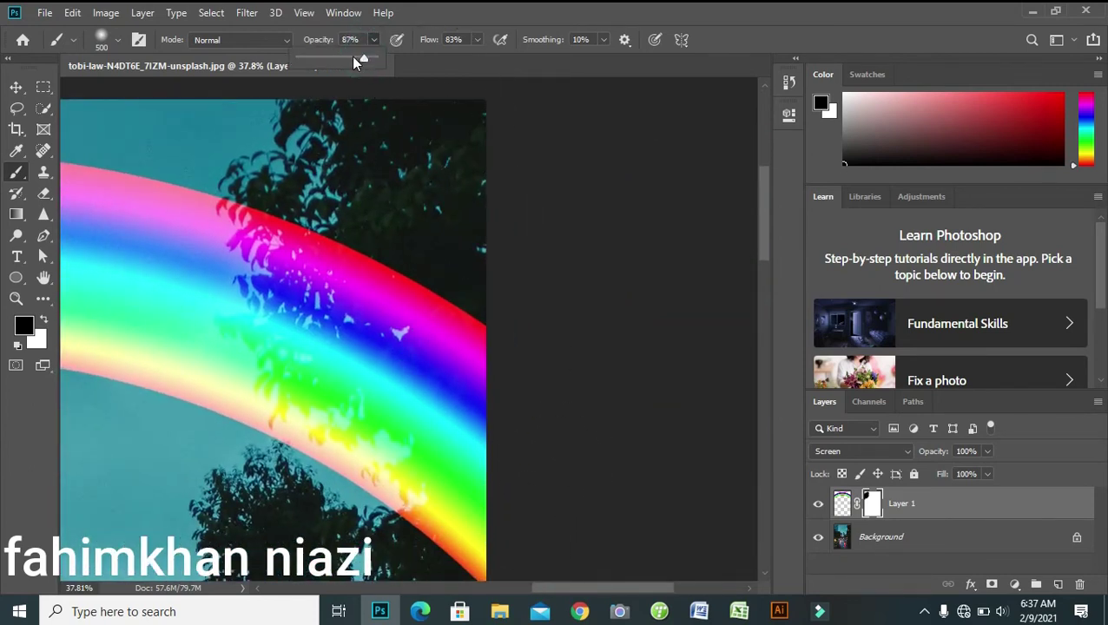
{"action": "left_click", "coordinate": [477, 41]}
{"action": "left_click_drag", "start_coordinate": [482, 60], "coordinate": [491, 59]}
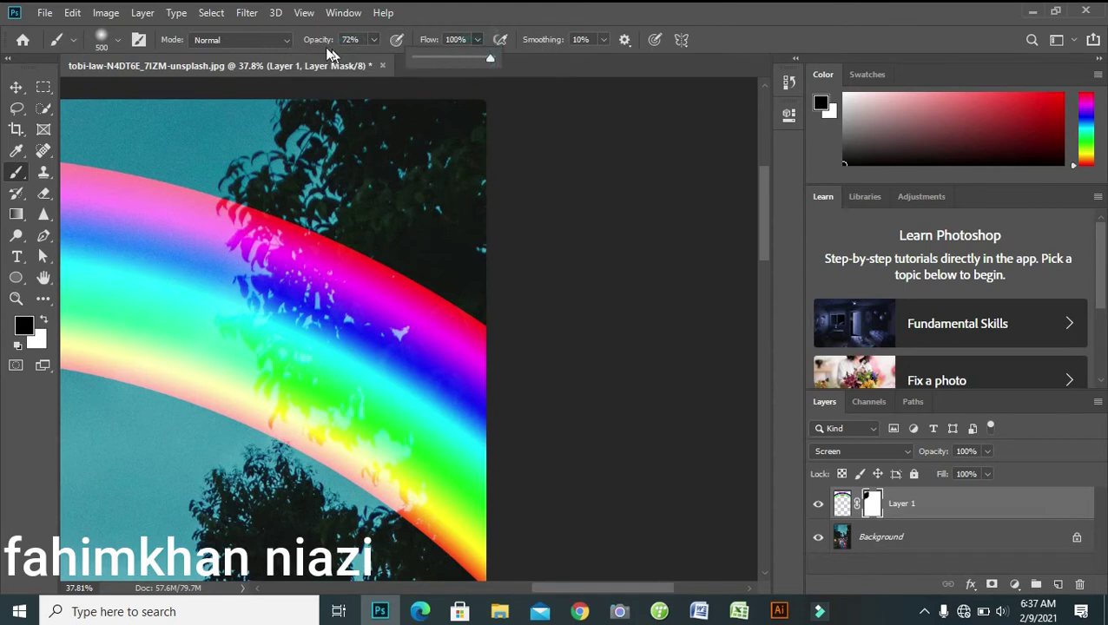
{"action": "scroll", "coordinate": [366, 49], "scroll_direction": "down", "scroll_amount": 10}
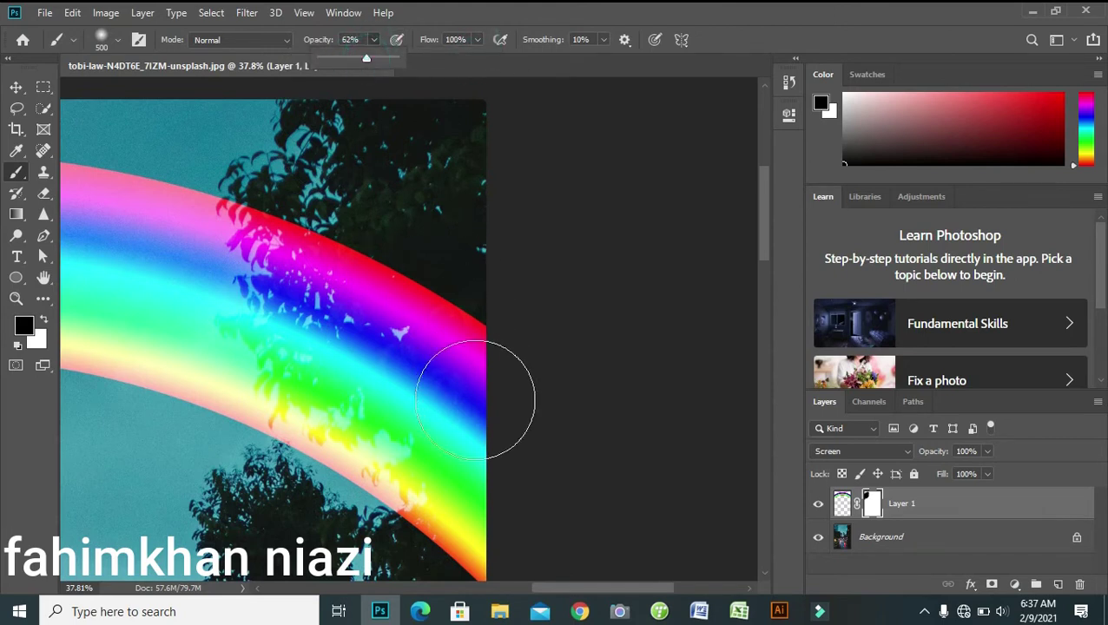
{"action": "mouse_move", "coordinate": [476, 512]}
{"action": "left_mouse_down"}
{"action": "mouse_move", "coordinate": [463, 446]}
{"action": "mouse_move", "coordinate": [495, 532]}
{"action": "mouse_move", "coordinate": [470, 531]}
{"action": "mouse_move", "coordinate": [449, 352]}
{"action": "mouse_move", "coordinate": [445, 404]}
{"action": "mouse_move", "coordinate": [374, 452]}
{"action": "left_mouse_up"}
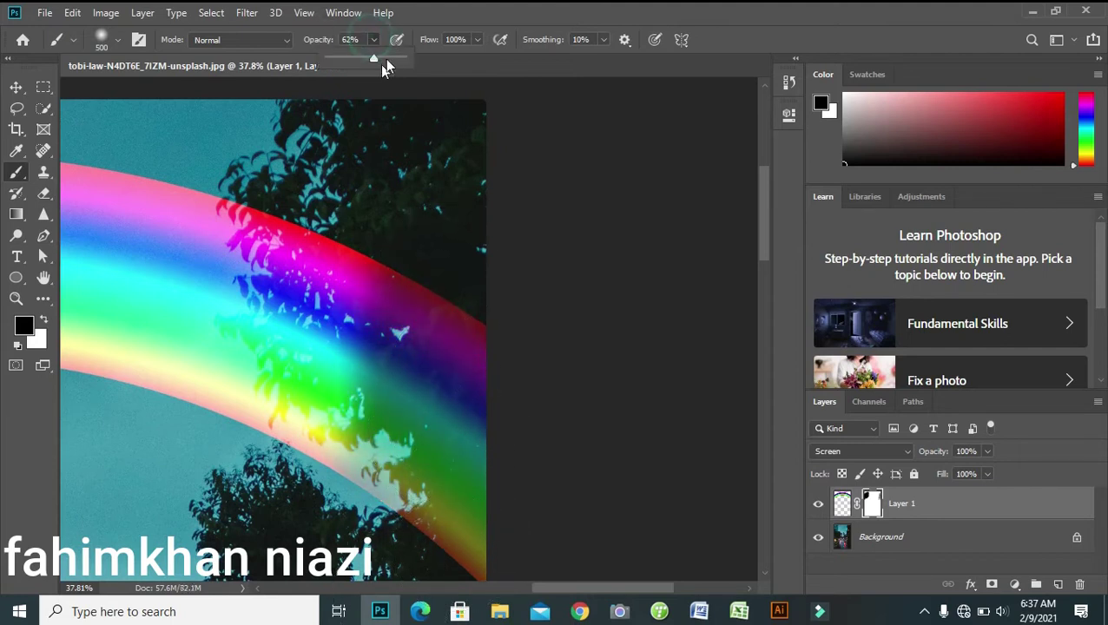
{"action": "scroll", "coordinate": [384, 63], "scroll_direction": "up", "scroll_amount": 20}
{"action": "mouse_move", "coordinate": [470, 531]}
{"action": "left_mouse_down"}
{"action": "mouse_move", "coordinate": [458, 365]}
{"action": "mouse_move", "coordinate": [458, 443]}
{"action": "left_mouse_up"}
{"action": "scroll", "coordinate": [433, 510], "scroll_direction": "down", "scroll_amount": 1}
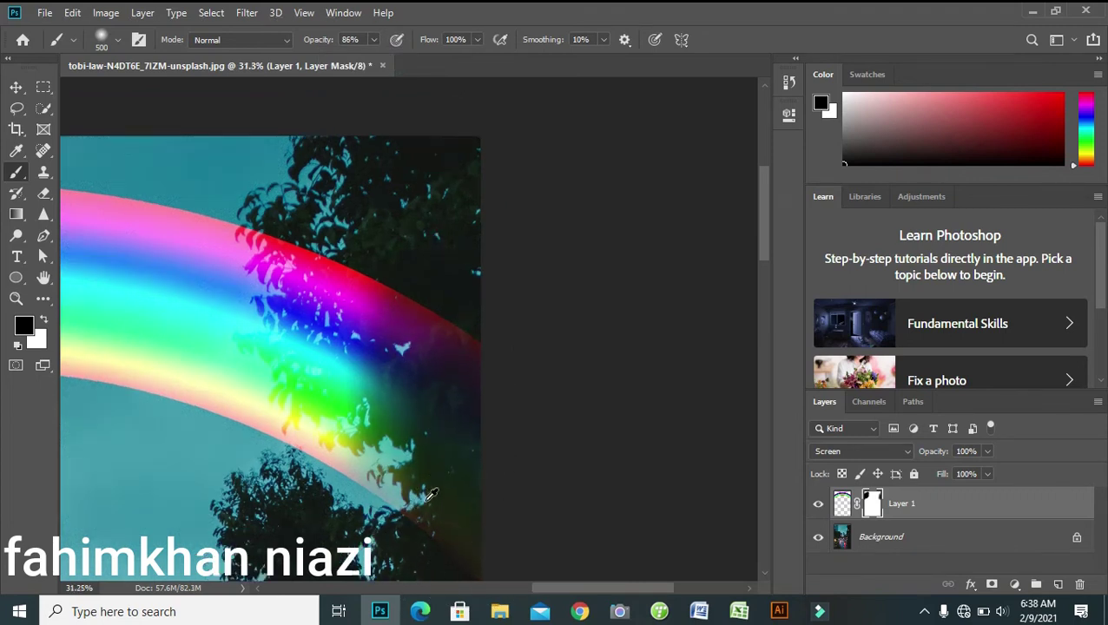
{"action": "scroll", "coordinate": [426, 512], "scroll_direction": "down", "scroll_amount": 1}
{"action": "scroll", "coordinate": [422, 512], "scroll_direction": "down", "scroll_amount": 5}
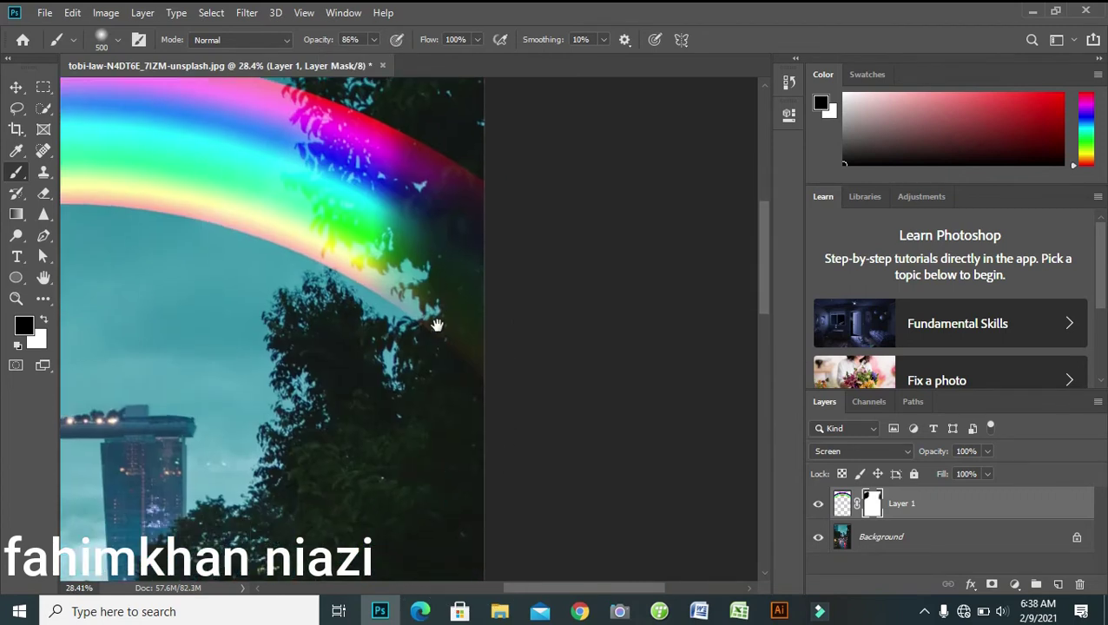
{"action": "left_click_drag", "start_coordinate": [418, 259], "coordinate": [446, 284]}
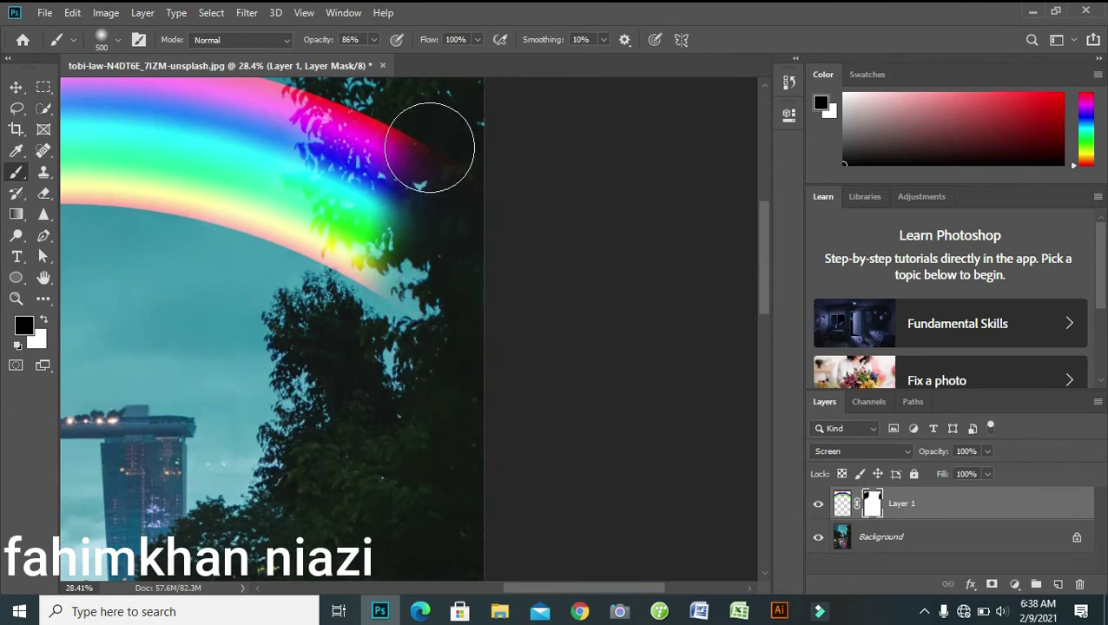
- Set brush opacity to 56% and mask more of the rainbow's lower right end
{"action": "left_click", "coordinate": [425, 144]}
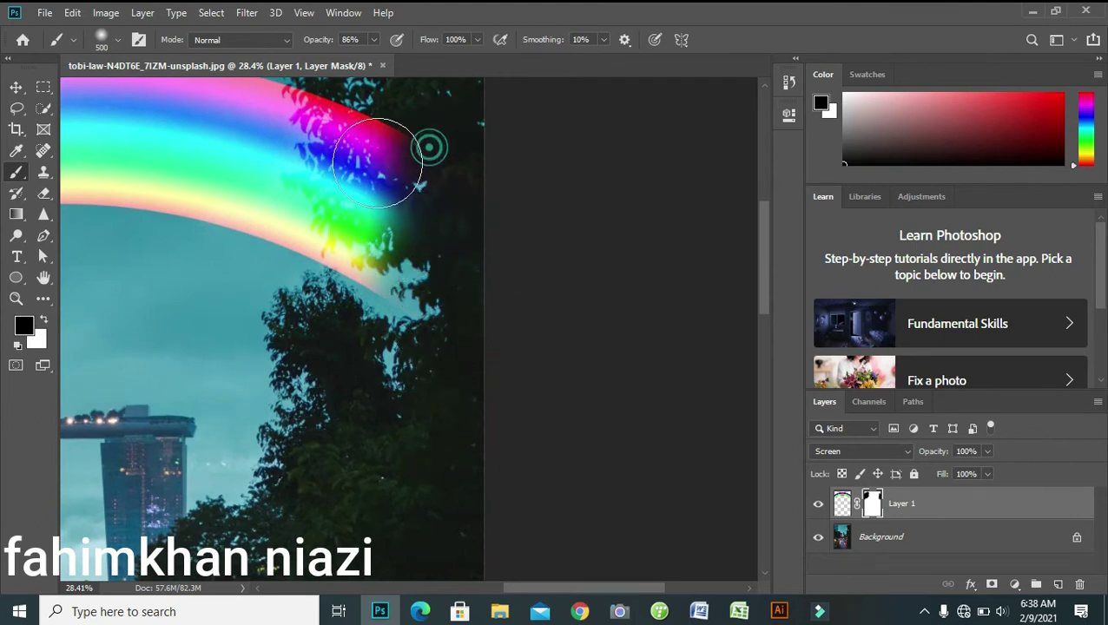
{"action": "left_click", "coordinate": [372, 40]}
{"action": "left_click_drag", "start_coordinate": [377, 58], "coordinate": [351, 58]}
{"action": "mouse_move", "coordinate": [424, 270]}
{"action": "left_mouse_down"}
{"action": "mouse_move", "coordinate": [338, 235]}
{"action": "mouse_move", "coordinate": [382, 210]}
{"action": "mouse_move", "coordinate": [408, 173]}
{"action": "mouse_move", "coordinate": [383, 154]}
{"action": "mouse_move", "coordinate": [376, 123]}
{"action": "mouse_move", "coordinate": [395, 102]}
{"action": "mouse_move", "coordinate": [341, 87]}
{"action": "mouse_move", "coordinate": [411, 143]}
{"action": "mouse_move", "coordinate": [371, 111]}
{"action": "mouse_move", "coordinate": [387, 146]}
{"action": "left_mouse_up"}
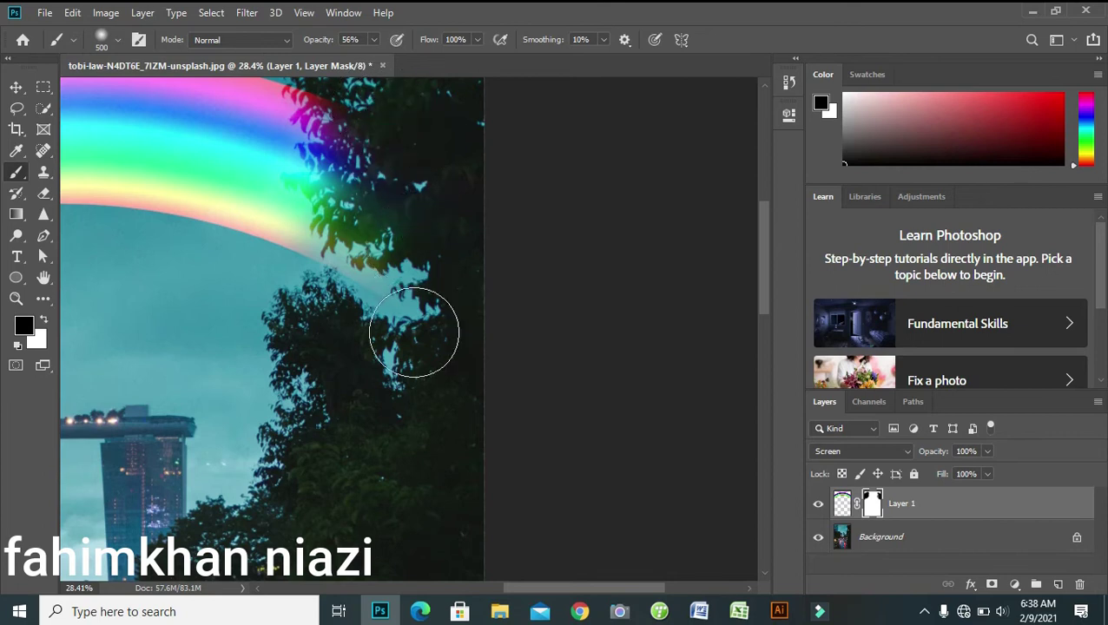
- Zoom out and brush black to fade the rainbow's right edge into the trees
{"action": "scroll", "coordinate": [410, 356], "scroll_direction": "down", "scroll_amount": 2}
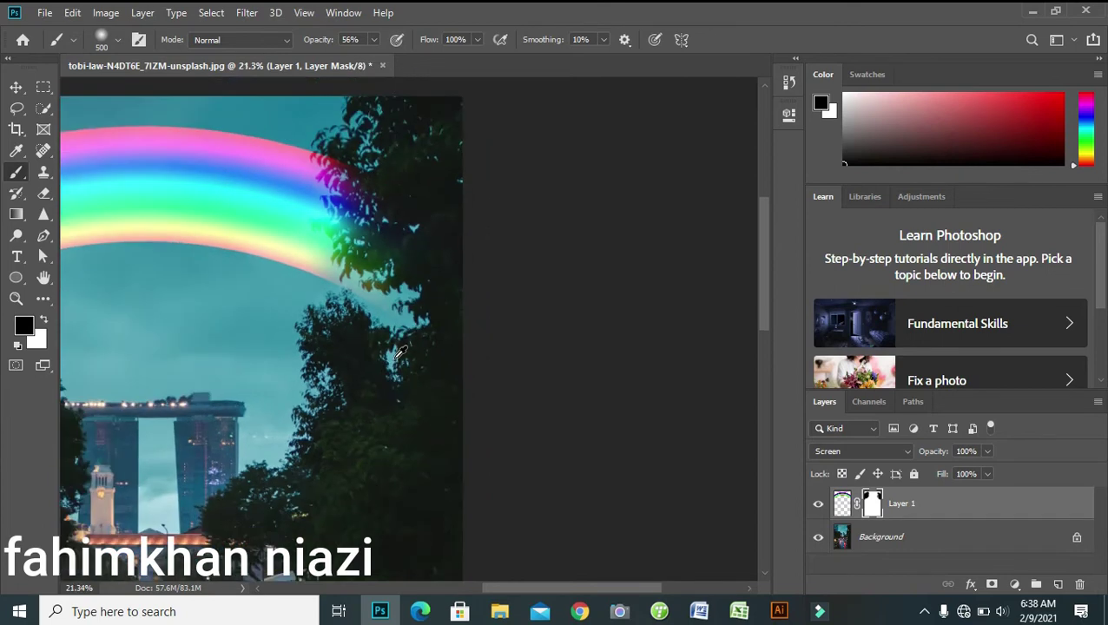
{"action": "scroll", "coordinate": [410, 356], "scroll_direction": "down", "scroll_amount": 2}
{"action": "scroll", "coordinate": [410, 356], "scroll_direction": "down", "scroll_amount": 2}
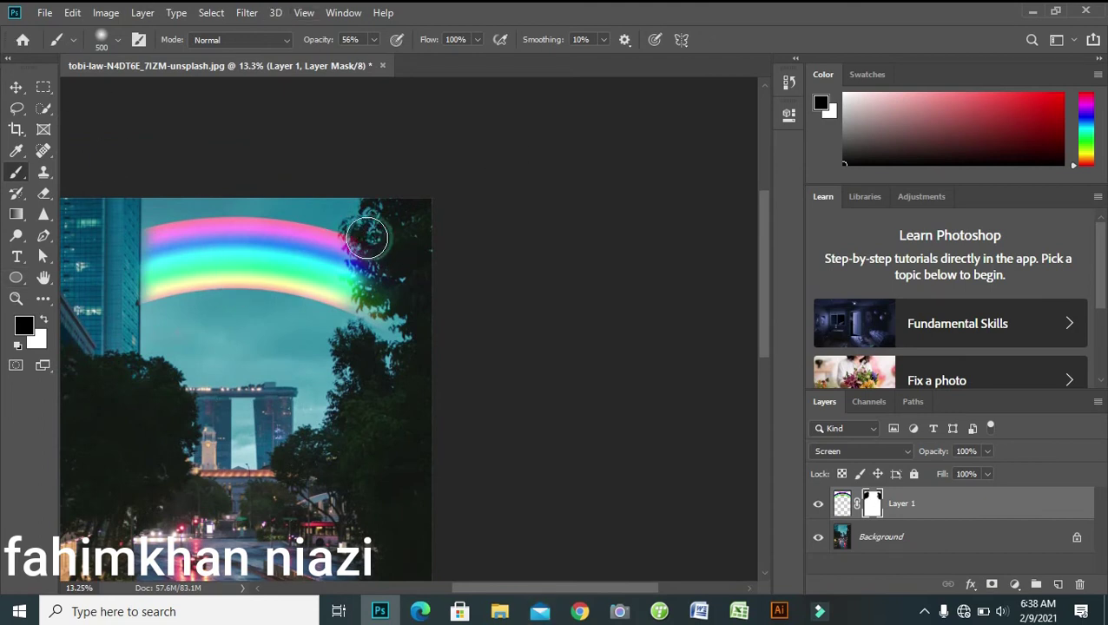
{"action": "left_click_drag", "start_coordinate": [367, 239], "coordinate": [383, 301]}
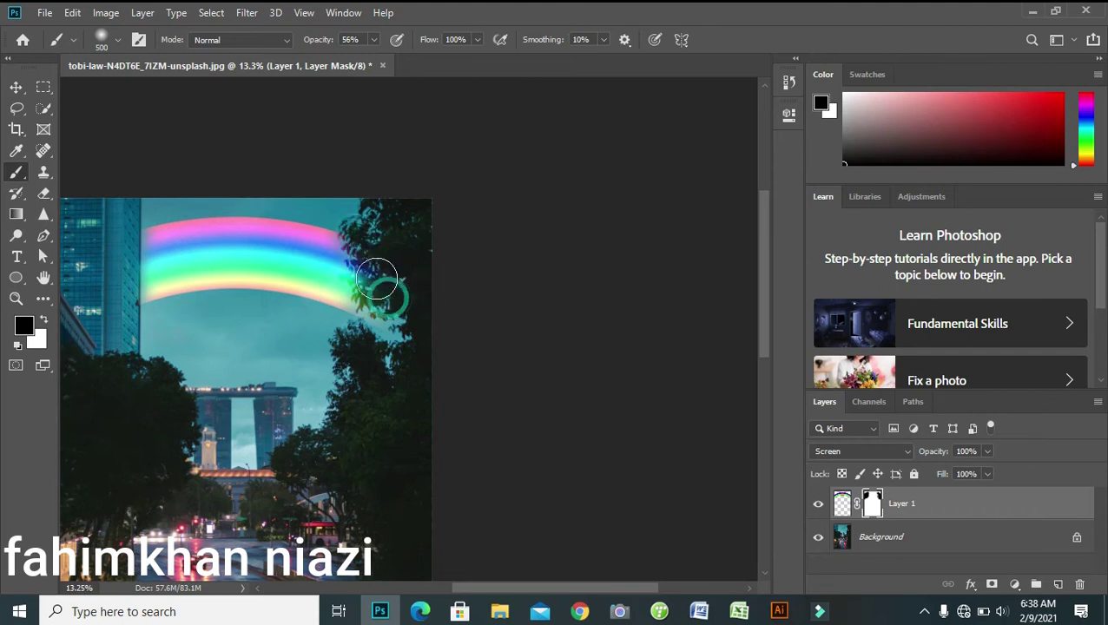
- At 48% brush opacity, softly mask the rainbow's right end over the tree leaves
{"action": "left_click", "coordinate": [375, 40]}
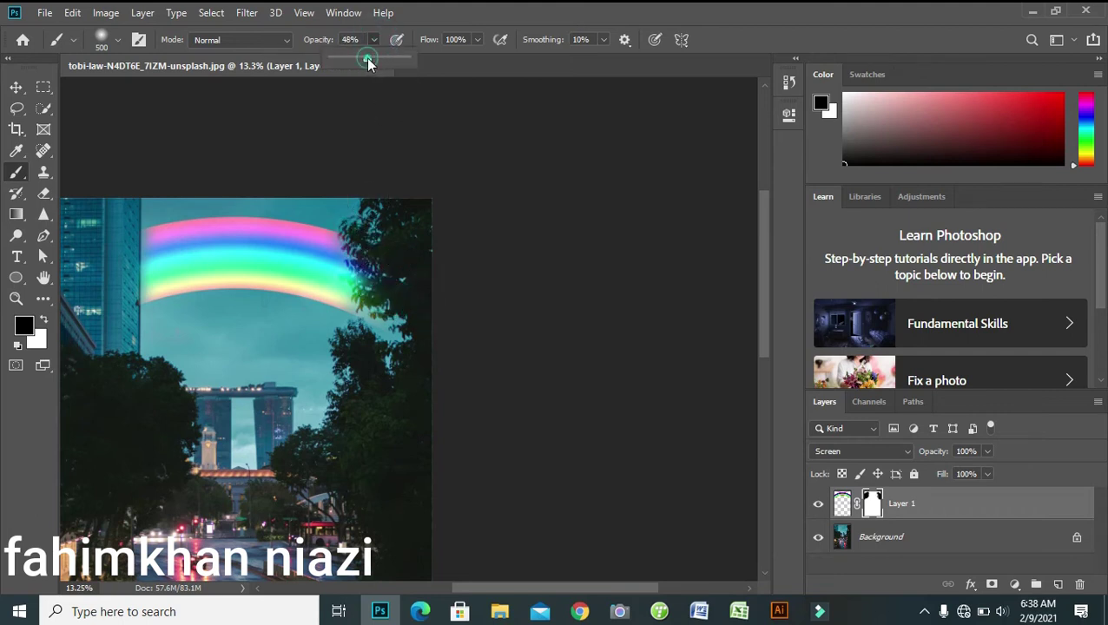
{"action": "left_click_drag", "start_coordinate": [368, 61], "coordinate": [368, 61]}
{"action": "left_click", "coordinate": [447, 277]}
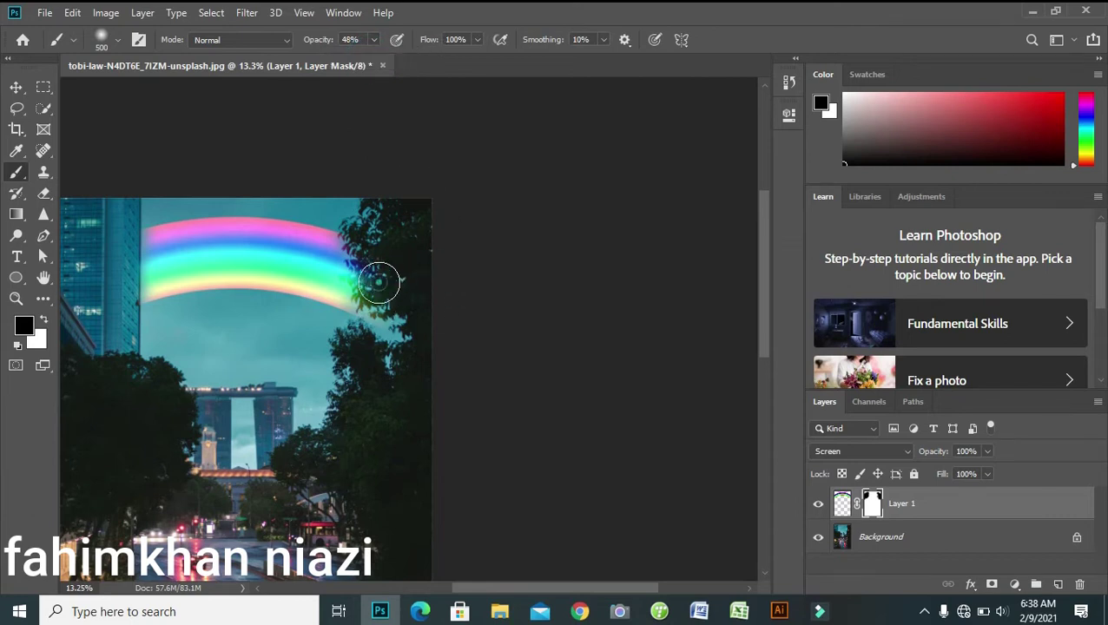
{"action": "mouse_move", "coordinate": [378, 282]}
{"action": "left_mouse_down"}
{"action": "mouse_move", "coordinate": [366, 255]}
{"action": "mouse_move", "coordinate": [379, 343]}
{"action": "left_mouse_up"}
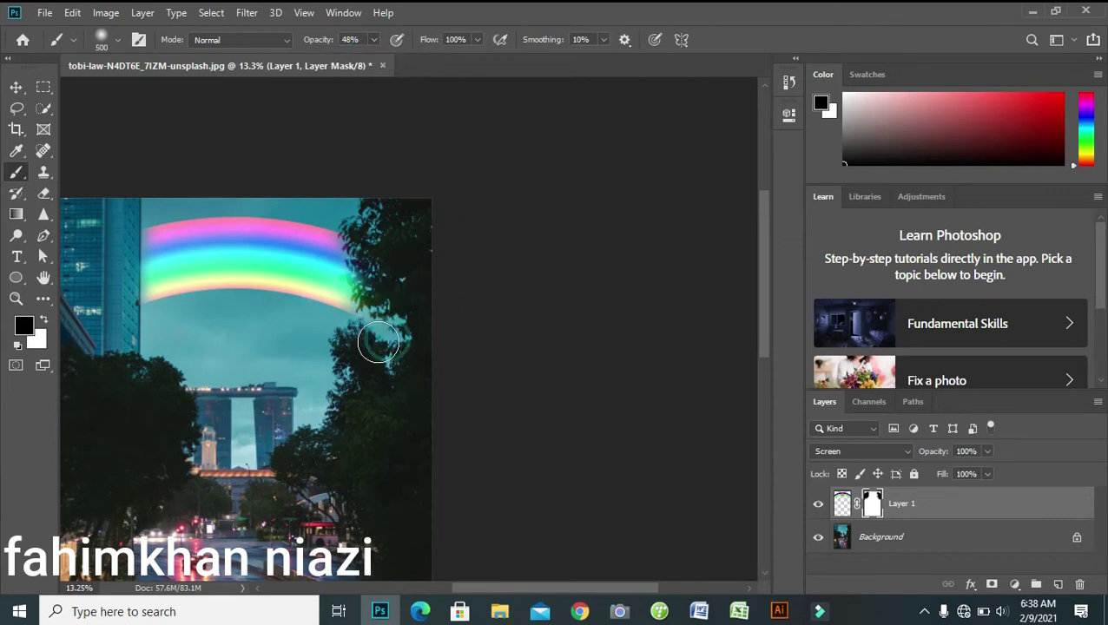
{"action": "left_click", "coordinate": [367, 344]}
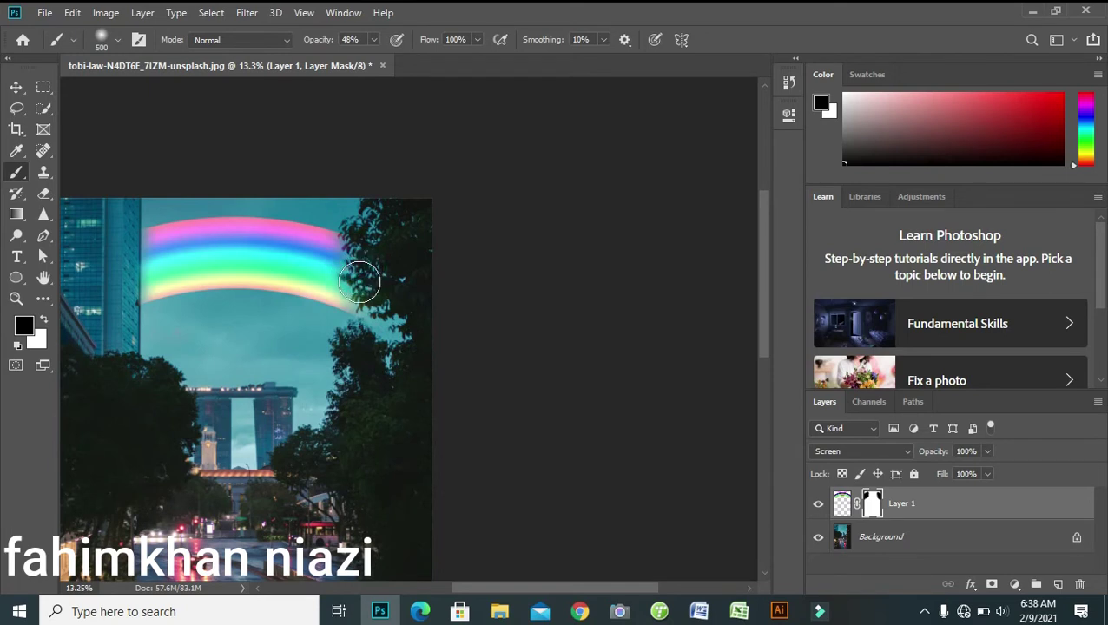
{"action": "left_click", "coordinate": [373, 337]}
{"action": "left_click", "coordinate": [354, 227]}
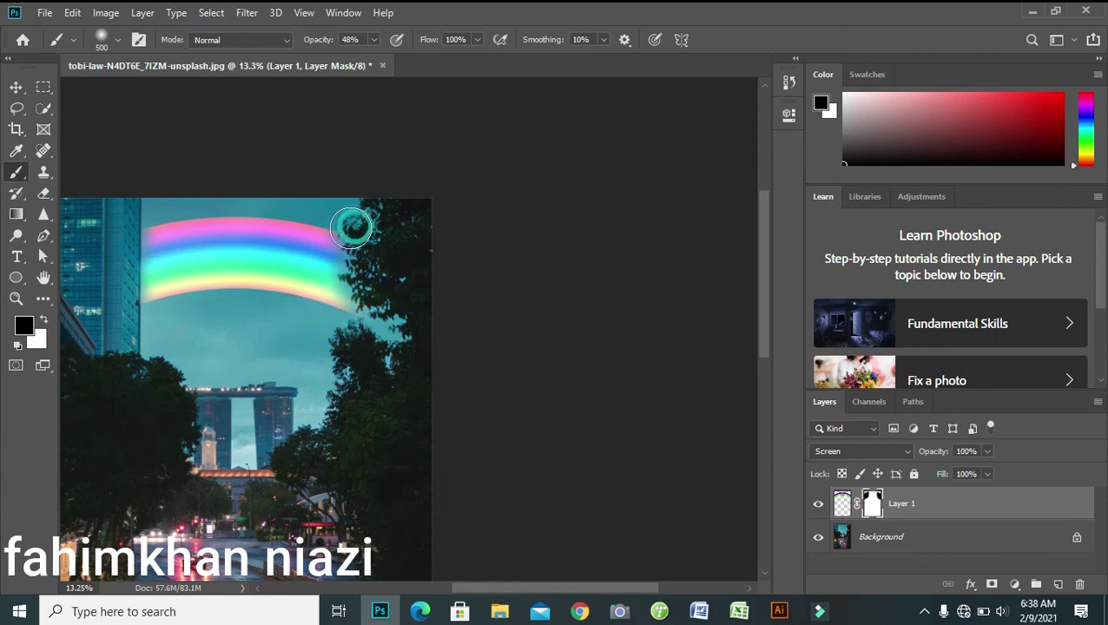
{"action": "left_click", "coordinate": [350, 224]}
{"action": "left_click", "coordinate": [356, 228]}
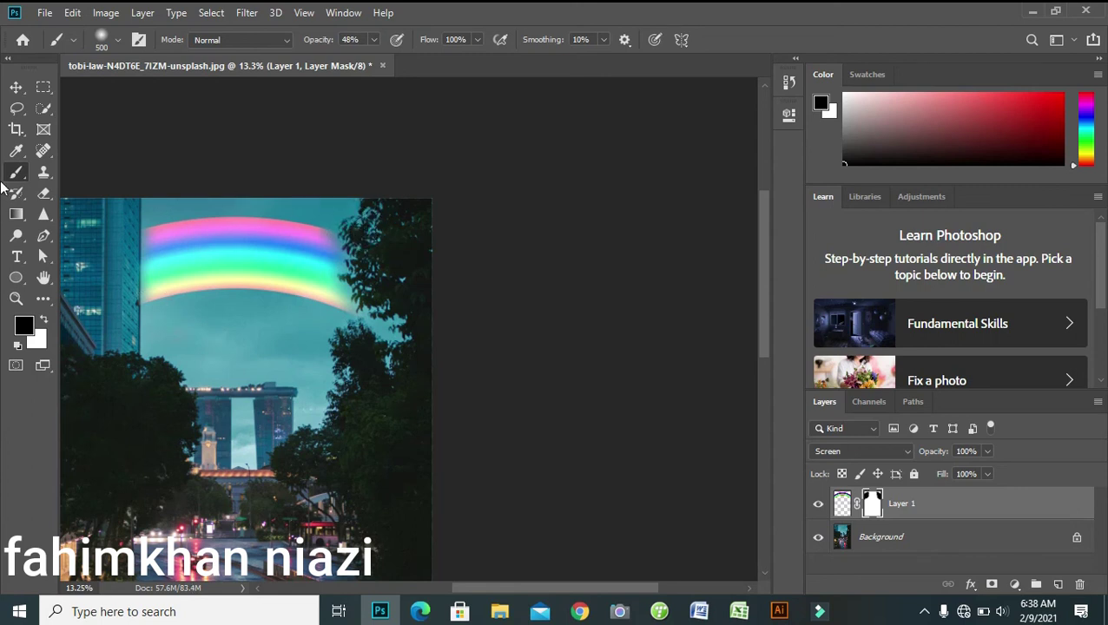
- Zoom in and paint white with a smaller brush to restore the rainbow's right end
{"action": "left_click", "coordinate": [44, 321]}
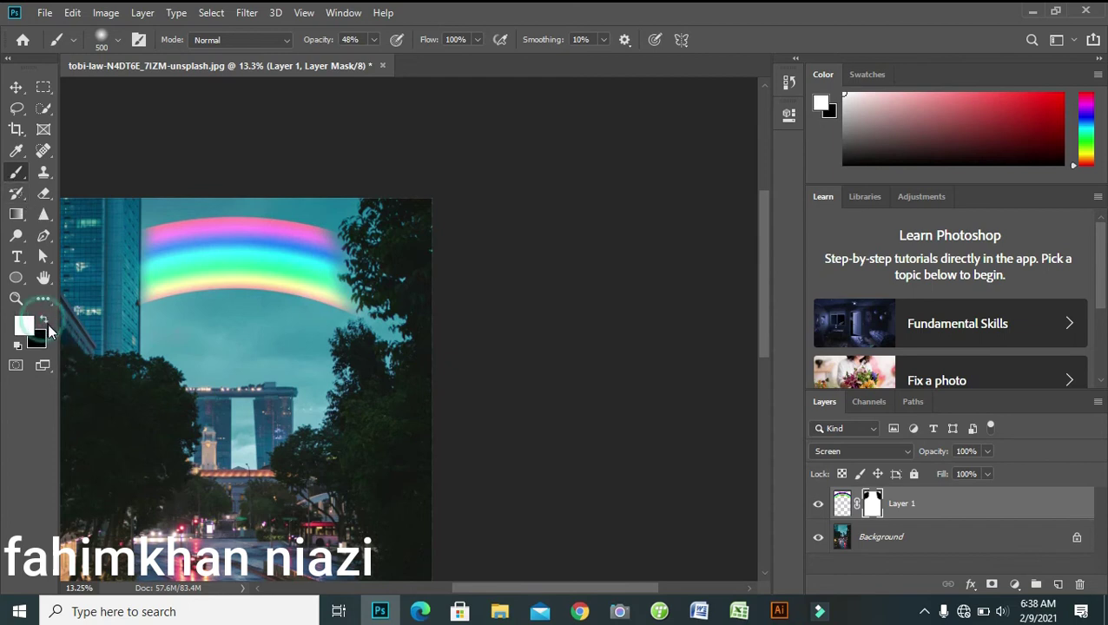
{"action": "scroll", "coordinate": [319, 293], "scroll_direction": "up", "scroll_amount": 2}
{"action": "scroll", "coordinate": [320, 303], "scroll_direction": "up", "scroll_amount": 1}
{"action": "scroll", "coordinate": [319, 303], "scroll_direction": "up", "scroll_amount": 1}
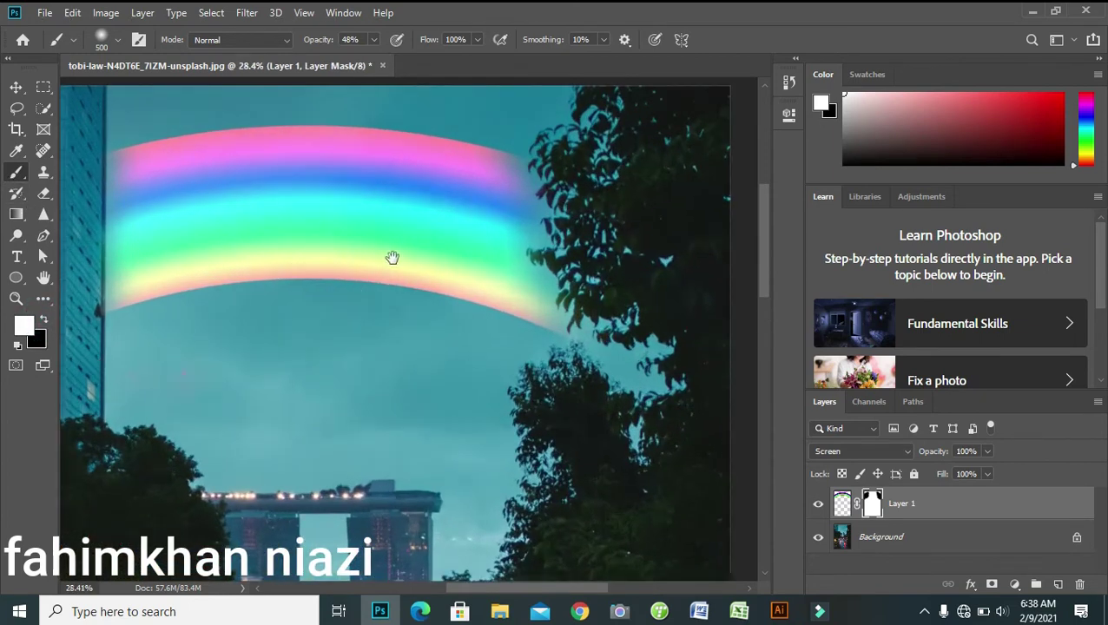
{"action": "scroll", "coordinate": [391, 254], "scroll_direction": "up", "scroll_amount": 1}
{"action": "left_click", "coordinate": [382, 281]}
{"action": "mouse_move", "coordinate": [383, 281]}
{"action": "left_mouse_down"}
{"action": "mouse_move", "coordinate": [388, 296]}
{"action": "mouse_move", "coordinate": [366, 348]}
{"action": "left_mouse_up"}
{"action": "key", "text": "bracketleft"}
{"action": "key", "text": "bracketleft"}
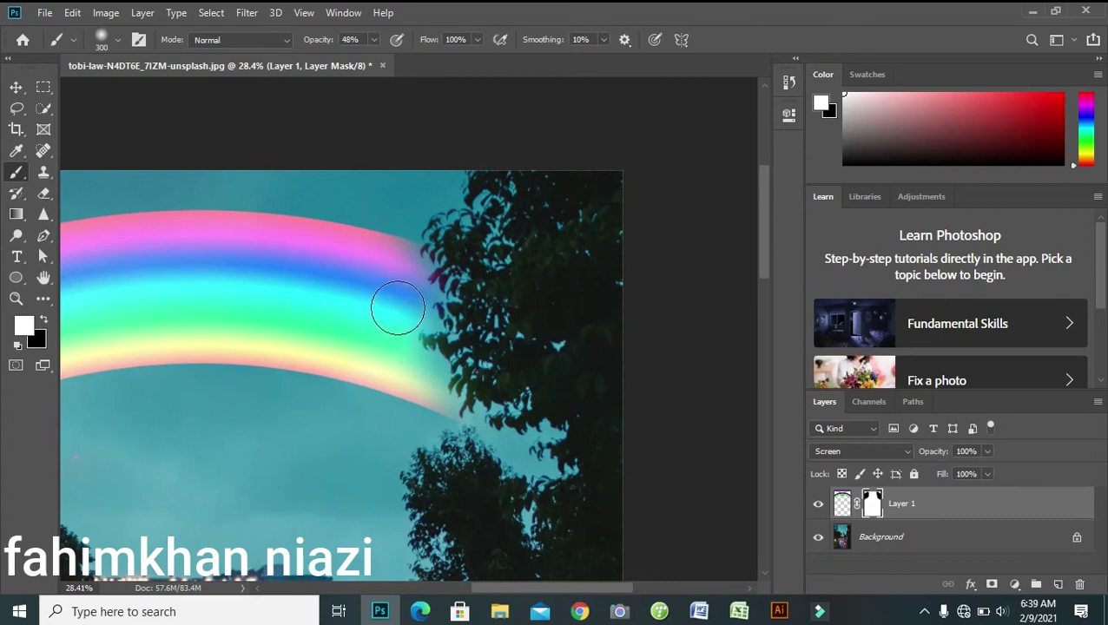
{"action": "left_click_drag", "start_coordinate": [410, 298], "coordinate": [400, 390]}
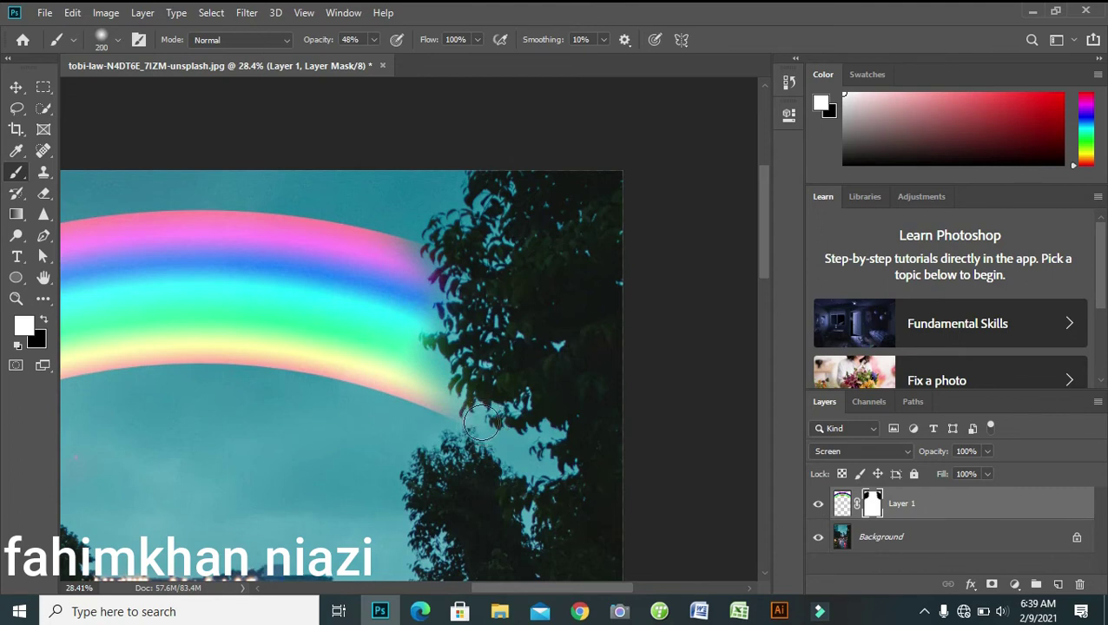
{"action": "left_click_drag", "start_coordinate": [481, 420], "coordinate": [488, 423]}
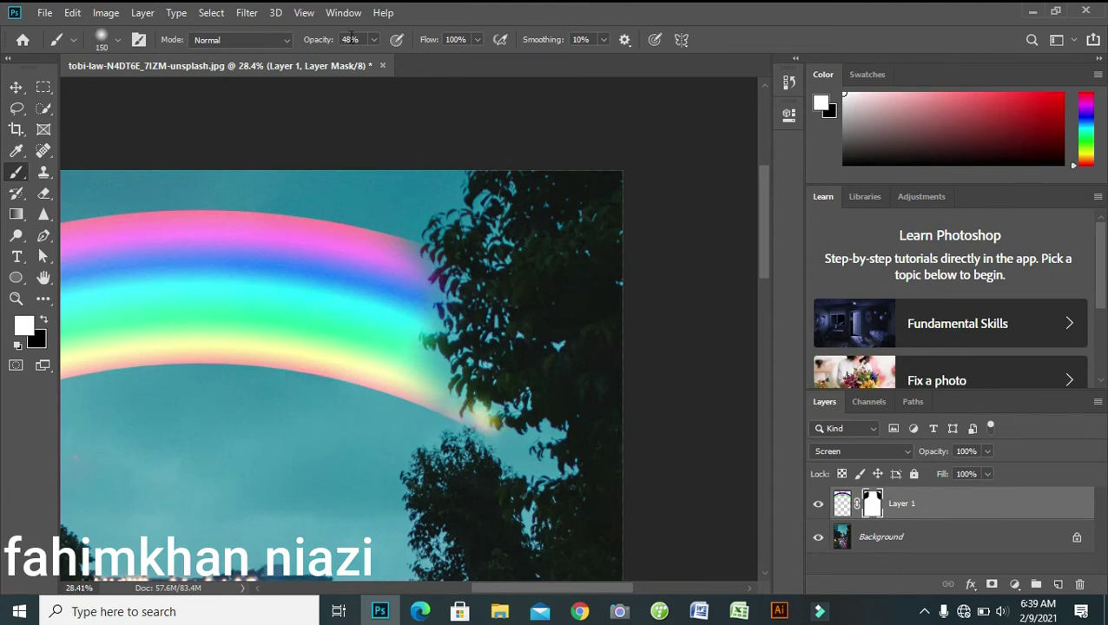
- At 55% brush flow, reveal the rainbow softly along the tree edge and leaves
{"action": "left_click", "coordinate": [476, 40]}
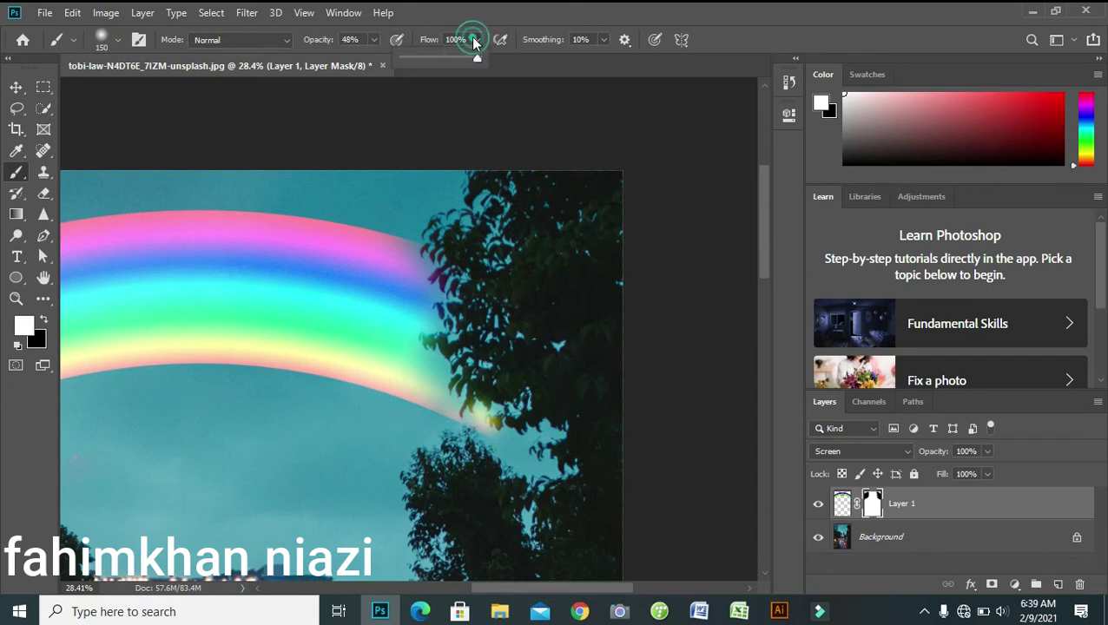
{"action": "left_click", "coordinate": [438, 59]}
{"action": "left_click", "coordinate": [501, 428]}
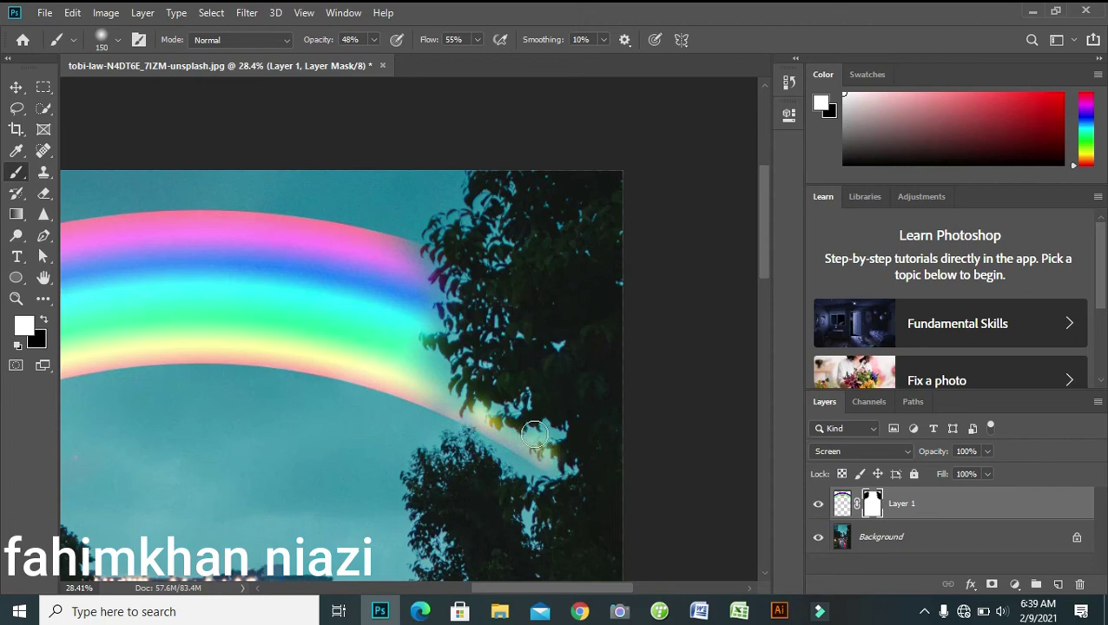
{"action": "left_click_drag", "start_coordinate": [542, 435], "coordinate": [513, 436]}
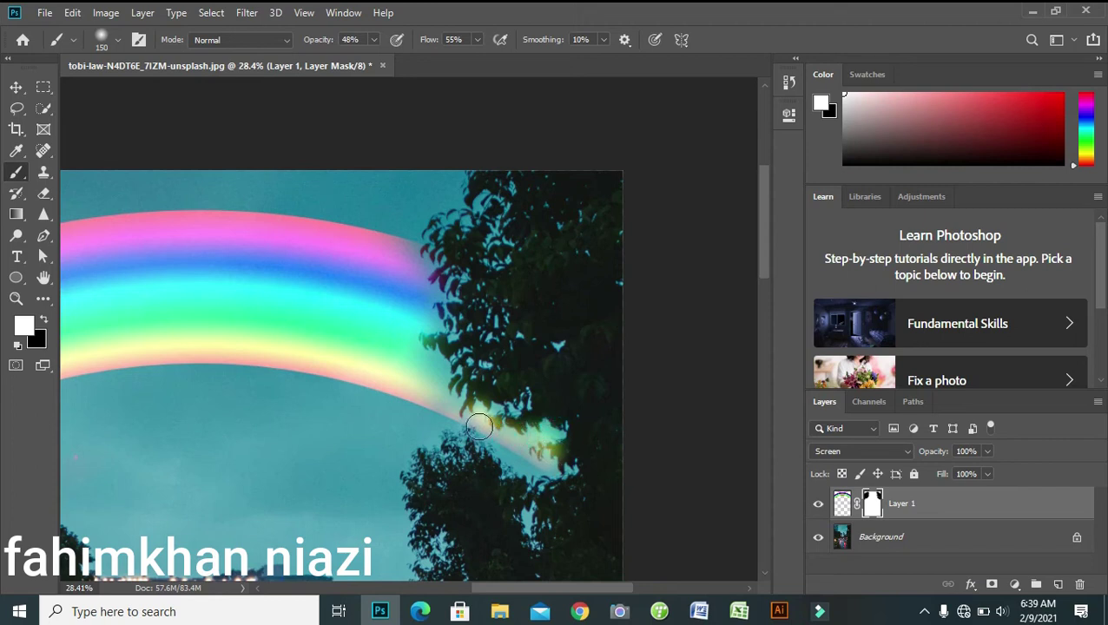
{"action": "mouse_move", "coordinate": [450, 415]}
{"action": "left_mouse_down"}
{"action": "mouse_move", "coordinate": [441, 400]}
{"action": "mouse_move", "coordinate": [455, 365]}
{"action": "left_mouse_up"}
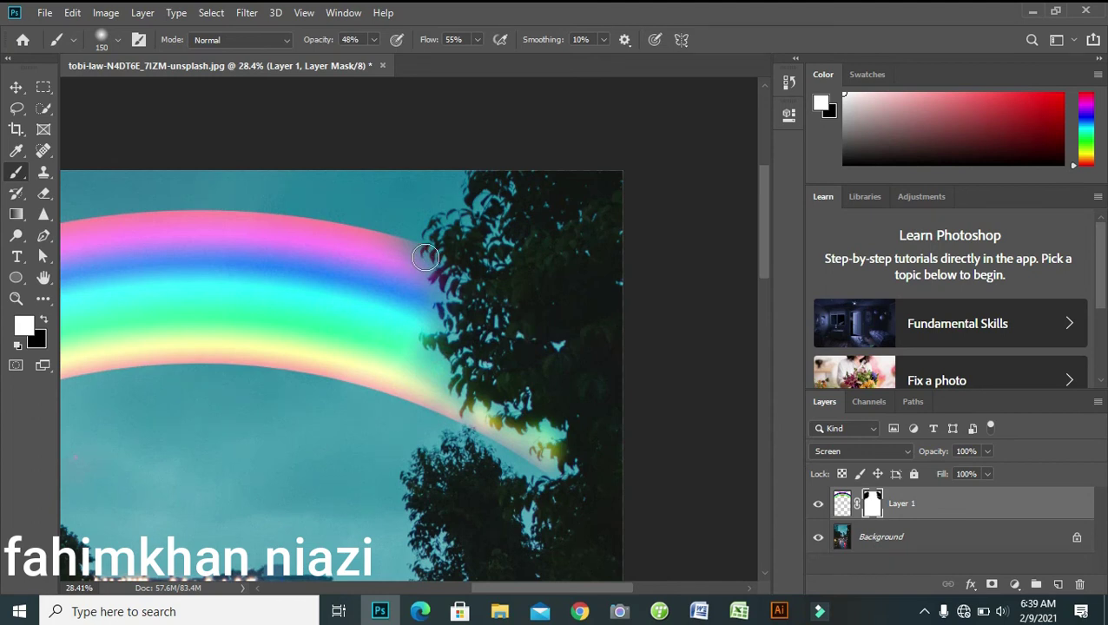
{"action": "left_click_drag", "start_coordinate": [430, 257], "coordinate": [443, 273]}
{"action": "left_click_drag", "start_coordinate": [446, 278], "coordinate": [437, 328]}
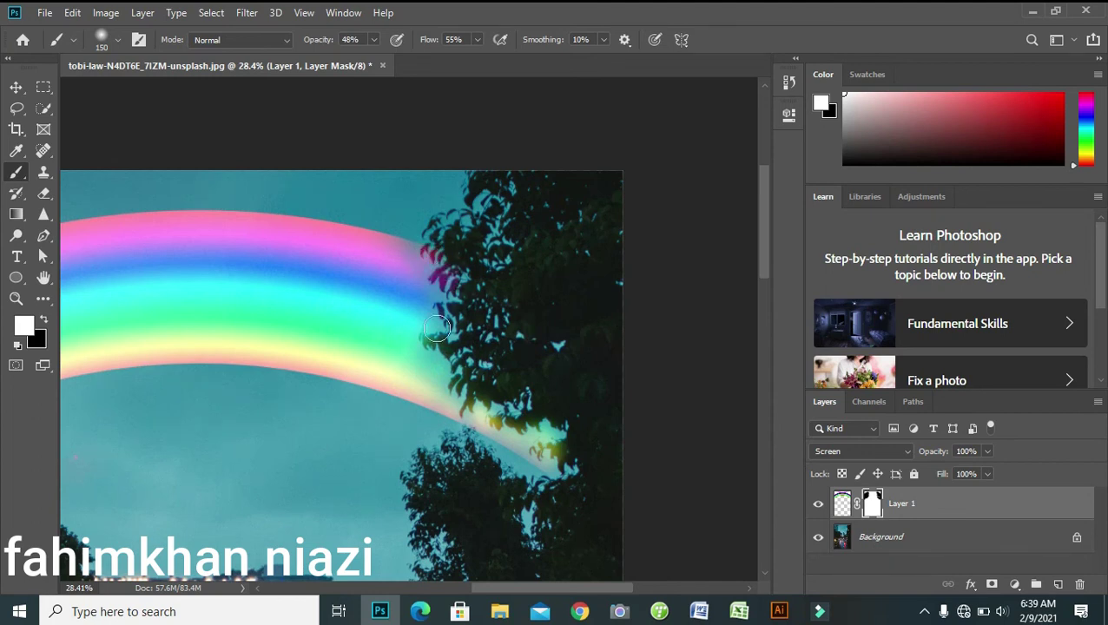
{"action": "scroll", "coordinate": [403, 169], "scroll_direction": "down", "scroll_amount": 2}
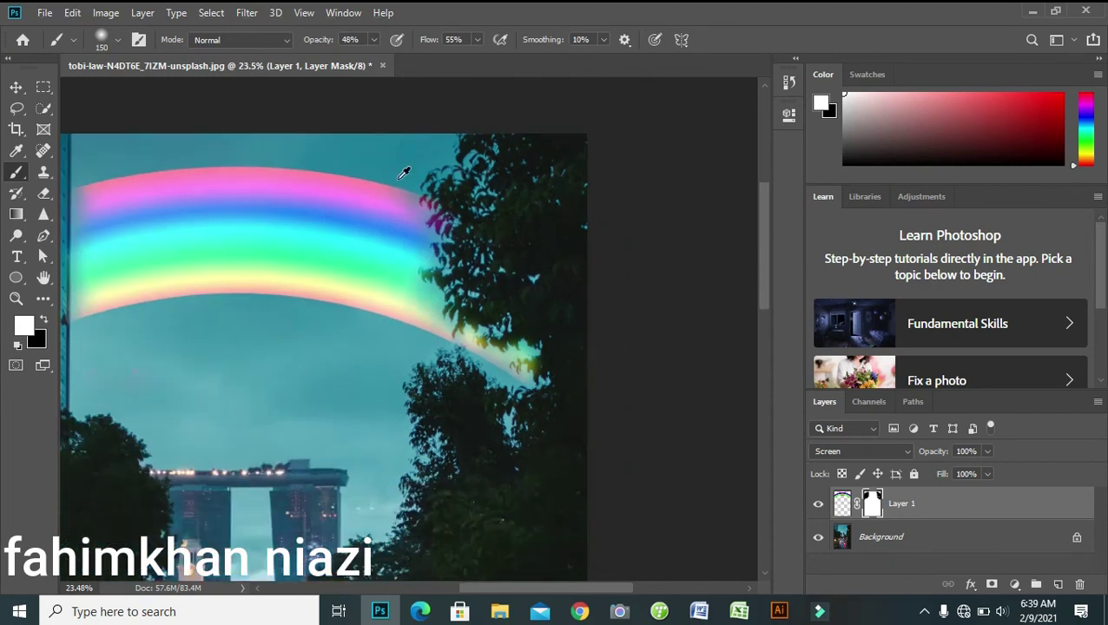
{"action": "scroll", "coordinate": [359, 215], "scroll_direction": "down", "scroll_amount": 2}
{"action": "scroll", "coordinate": [102, 319], "scroll_direction": "up", "scroll_amount": 1}
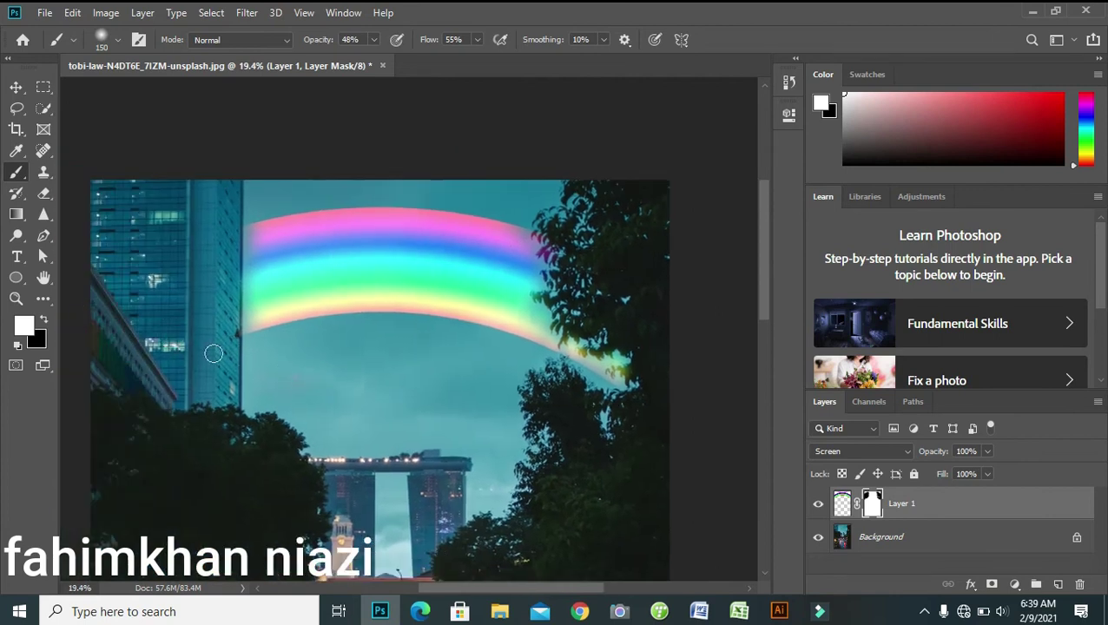
{"action": "scroll", "coordinate": [230, 250], "scroll_direction": "up", "scroll_amount": 3}
{"action": "scroll", "coordinate": [230, 249], "scroll_direction": "up", "scroll_amount": 1}
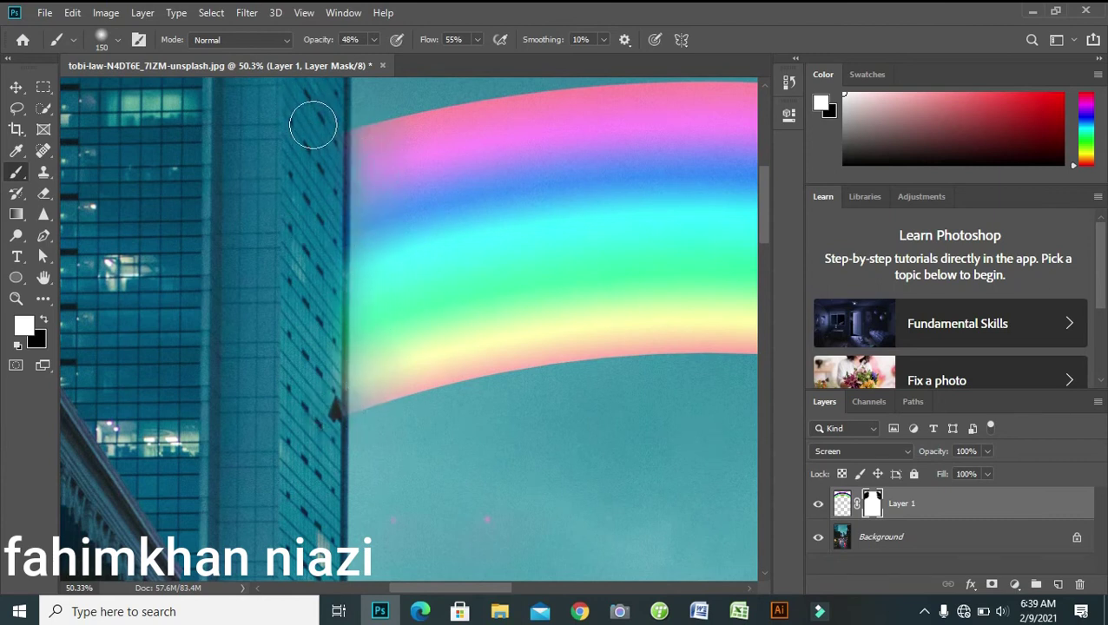
- Paint black at 100% brush opacity down the glass building's edge, then zoom back out
{"action": "left_click", "coordinate": [45, 319]}
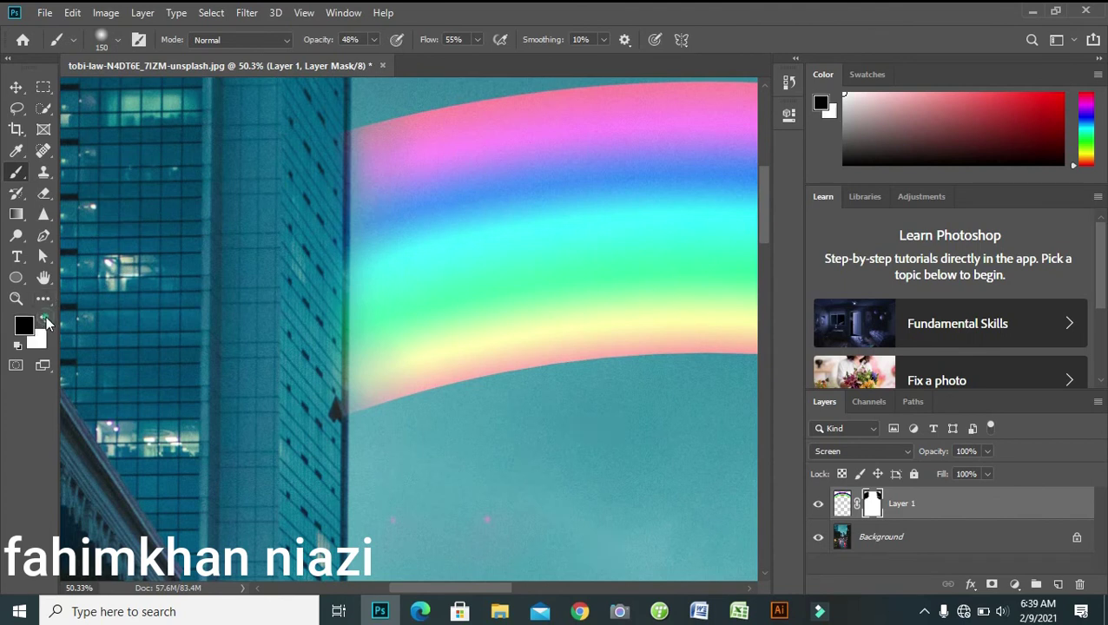
{"action": "mouse_move", "coordinate": [324, 143]}
{"action": "left_mouse_down"}
{"action": "mouse_move", "coordinate": [306, 198]}
{"action": "mouse_move", "coordinate": [322, 203]}
{"action": "mouse_move", "coordinate": [317, 411]}
{"action": "left_mouse_up"}
{"action": "left_click", "coordinate": [375, 39]}
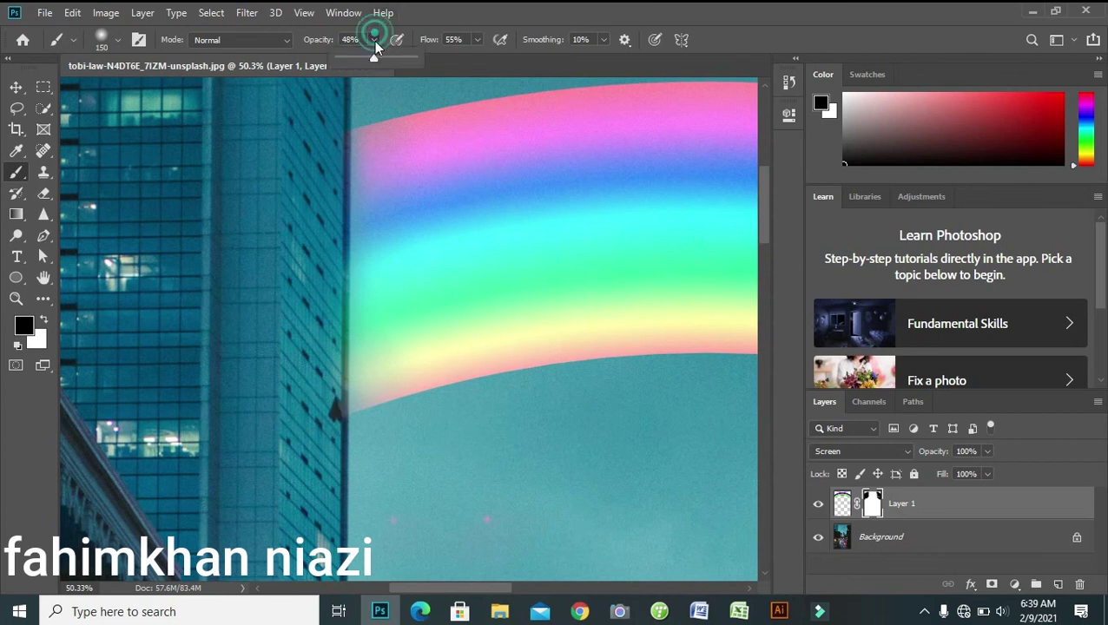
{"action": "left_click_drag", "start_coordinate": [412, 57], "coordinate": [445, 72]}
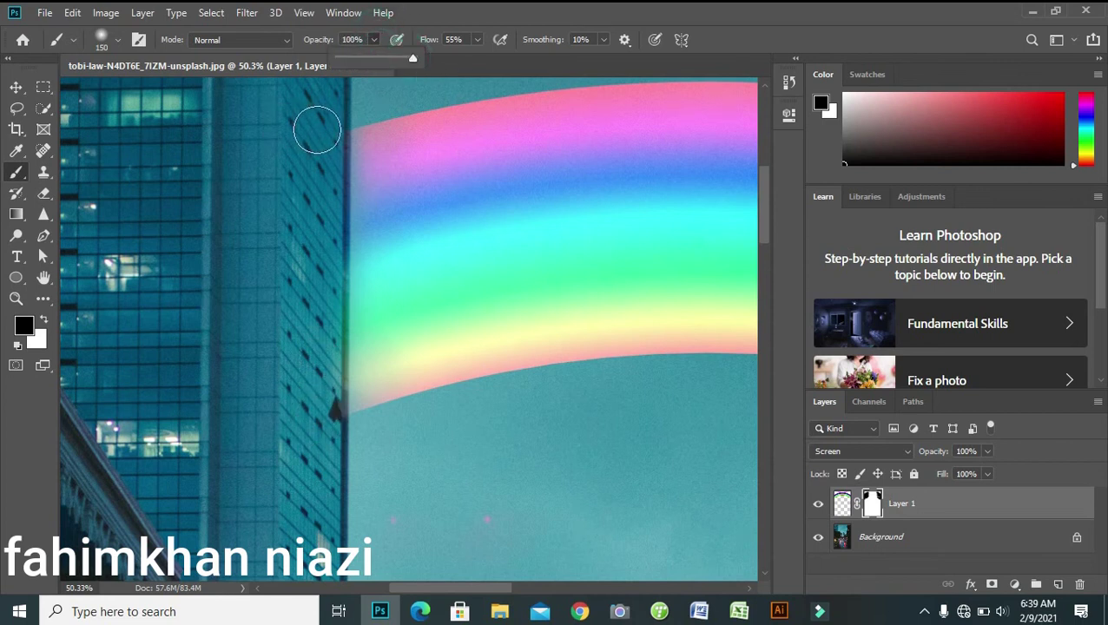
{"action": "left_click_drag", "start_coordinate": [317, 137], "coordinate": [322, 363]}
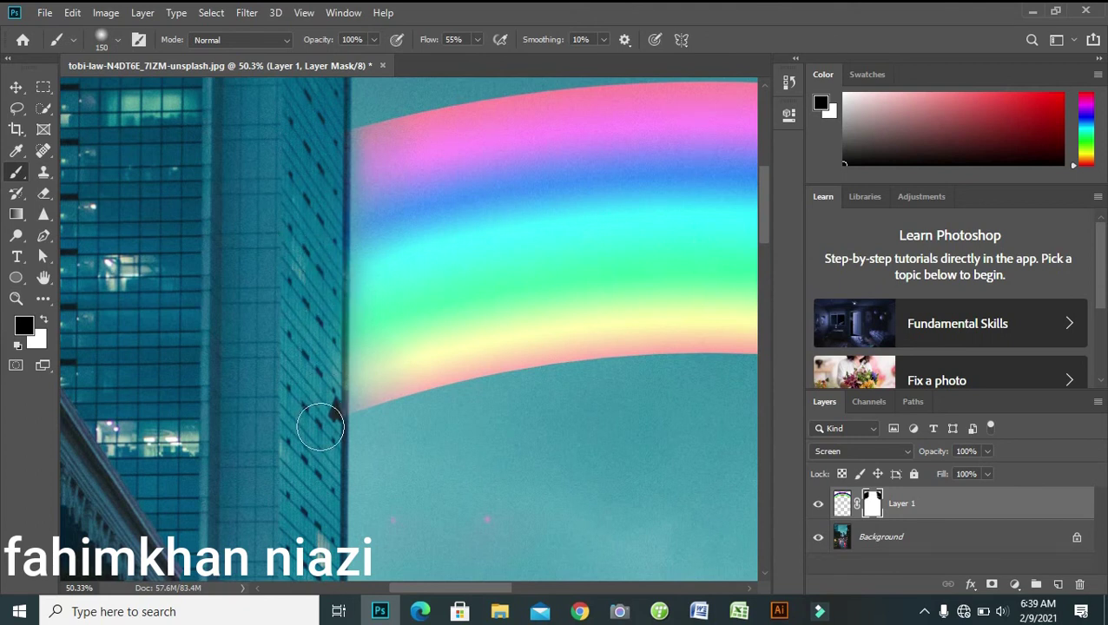
{"action": "left_click_drag", "start_coordinate": [322, 311], "coordinate": [283, 395]}
{"action": "scroll", "coordinate": [292, 334], "scroll_direction": "down", "scroll_amount": 3}
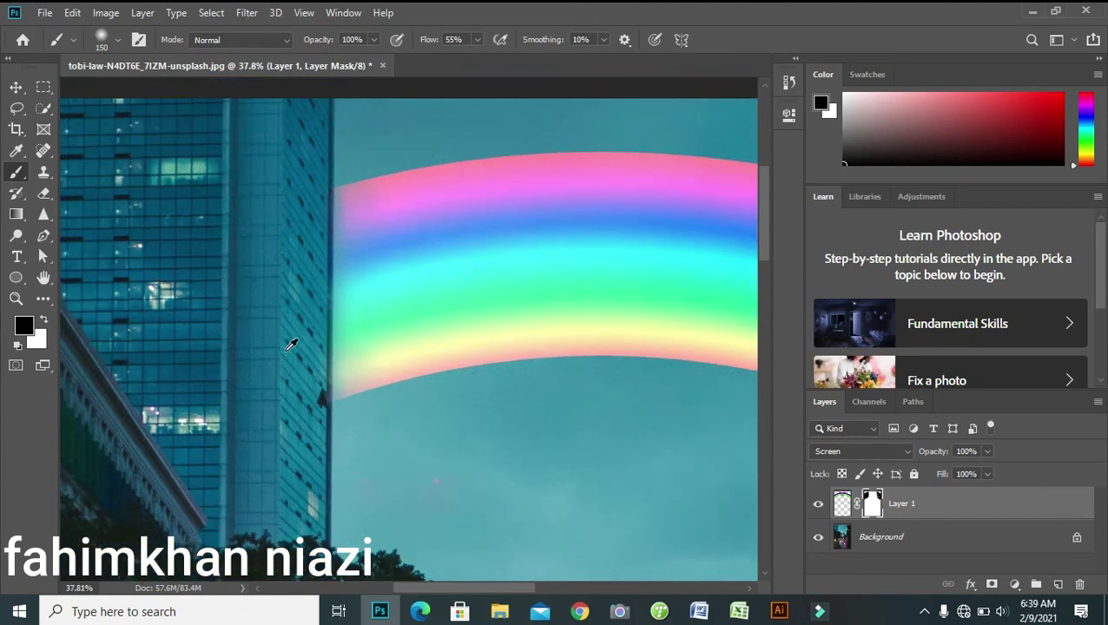
{"action": "scroll", "coordinate": [292, 333], "scroll_direction": "down", "scroll_amount": 2}
{"action": "scroll", "coordinate": [292, 333], "scroll_direction": "down", "scroll_amount": 2}
{"action": "scroll", "coordinate": [294, 328], "scroll_direction": "down", "scroll_amount": 1}
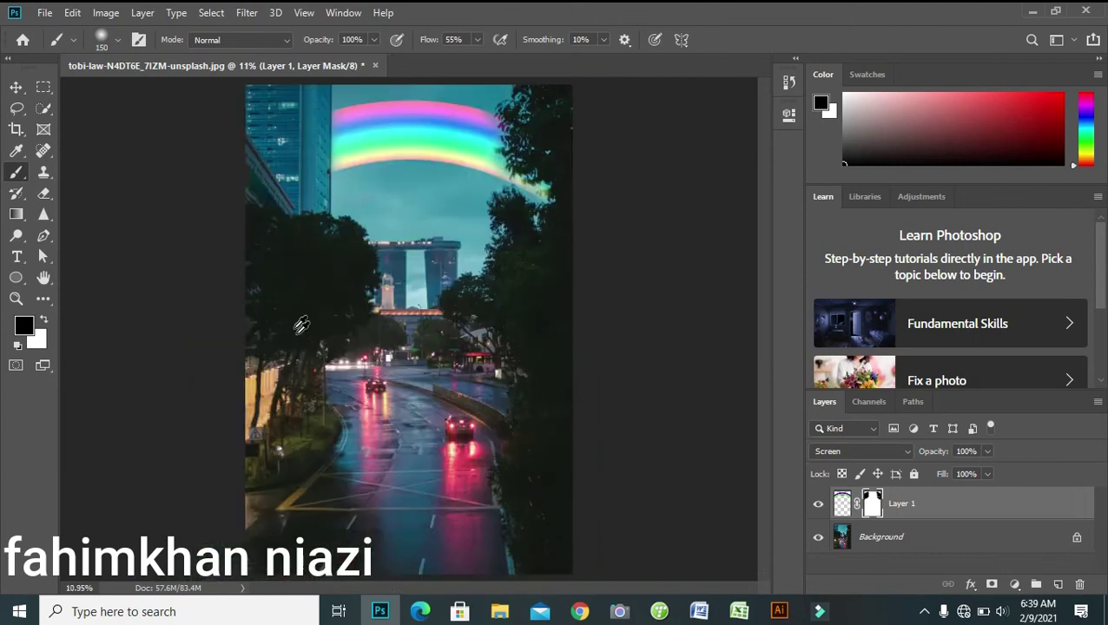
- Toggle Layer 1's visibility to compare the street photo with and without the rainbow, leaving it hidden
{"action": "scroll", "coordinate": [315, 277], "scroll_direction": "down", "scroll_amount": 1}
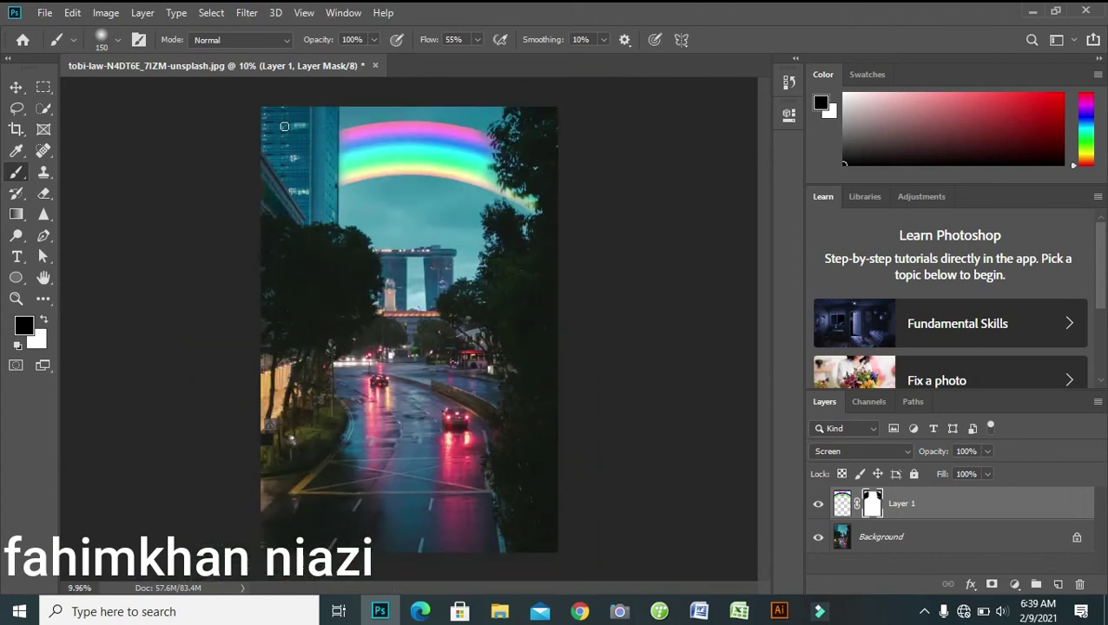
{"action": "left_click", "coordinate": [817, 510]}
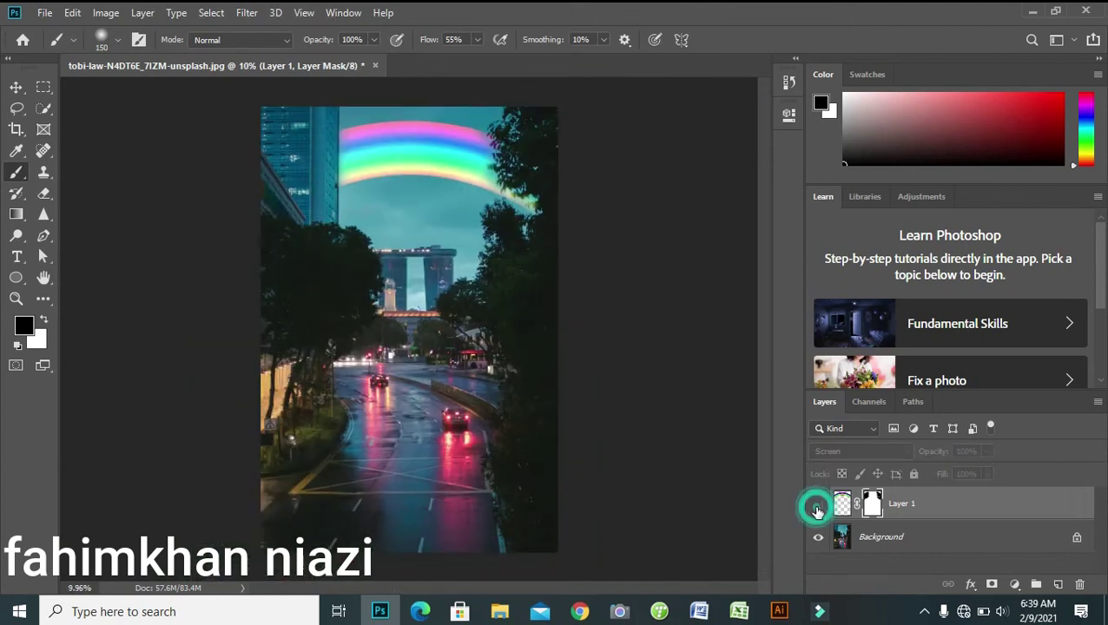
{"action": "left_click", "coordinate": [817, 510]}
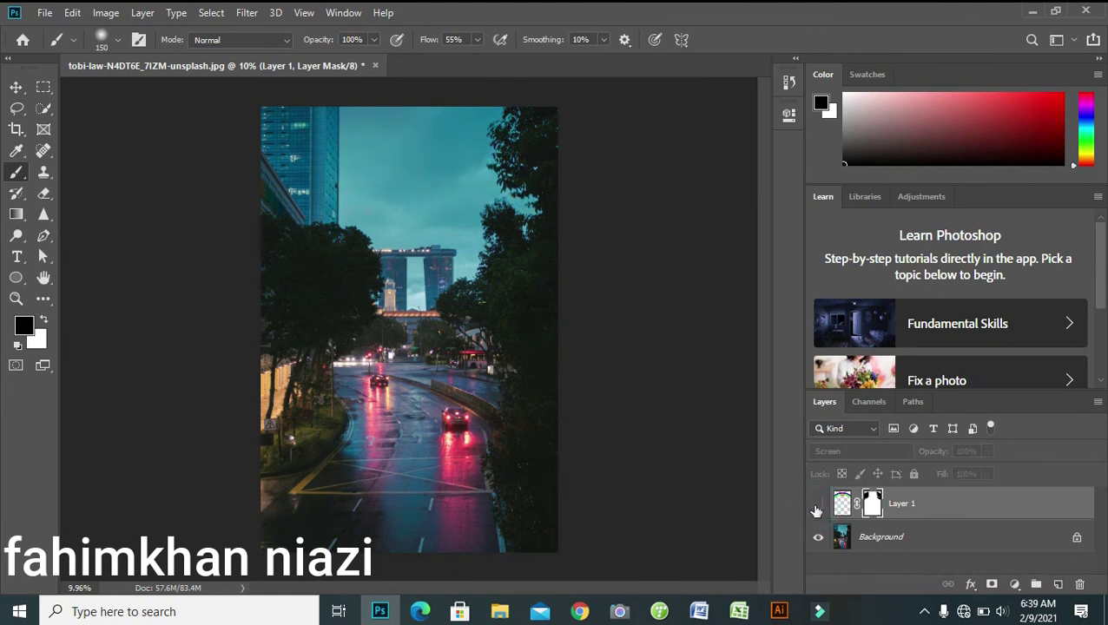